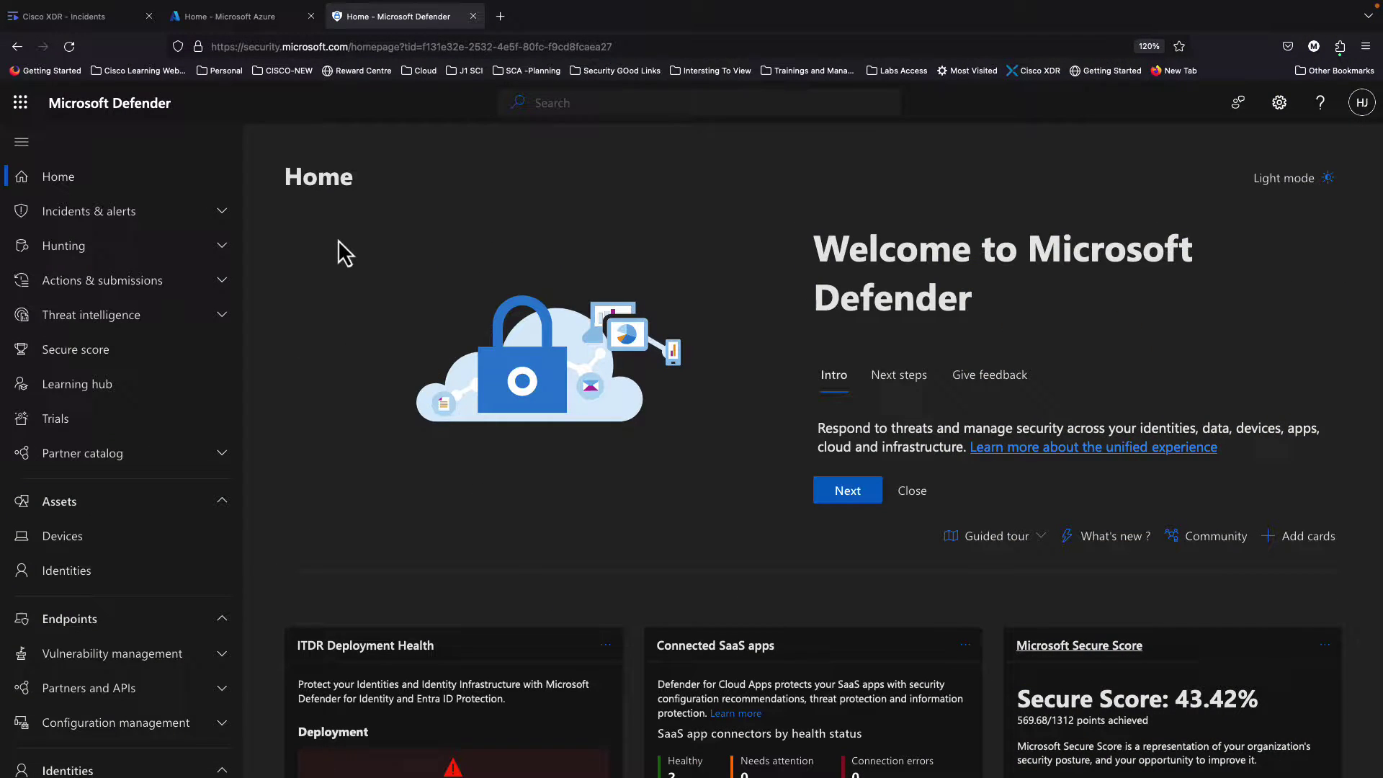
# - Open the Alerts list and sort it by Severity descending so High alerts come first
pyautogui.click(219, 212)
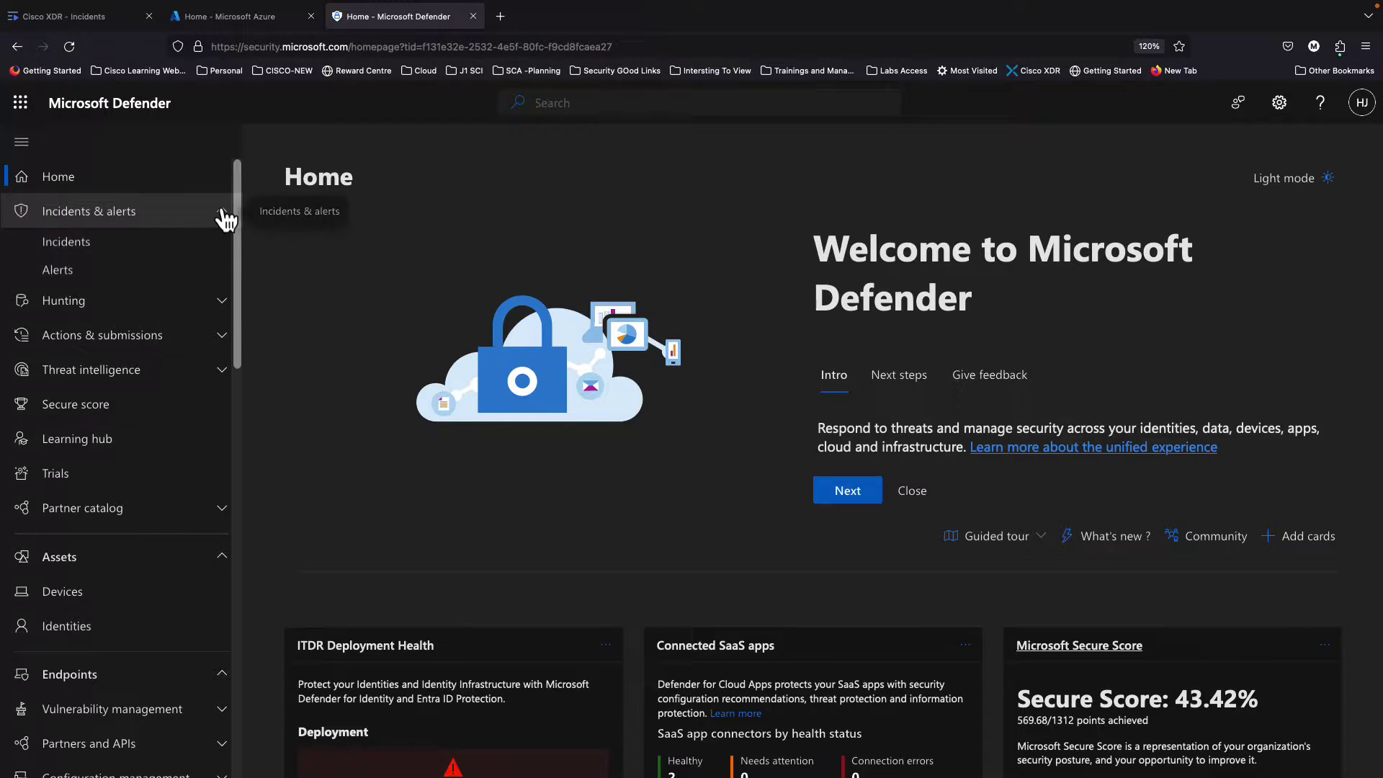
pyautogui.click(101, 272)
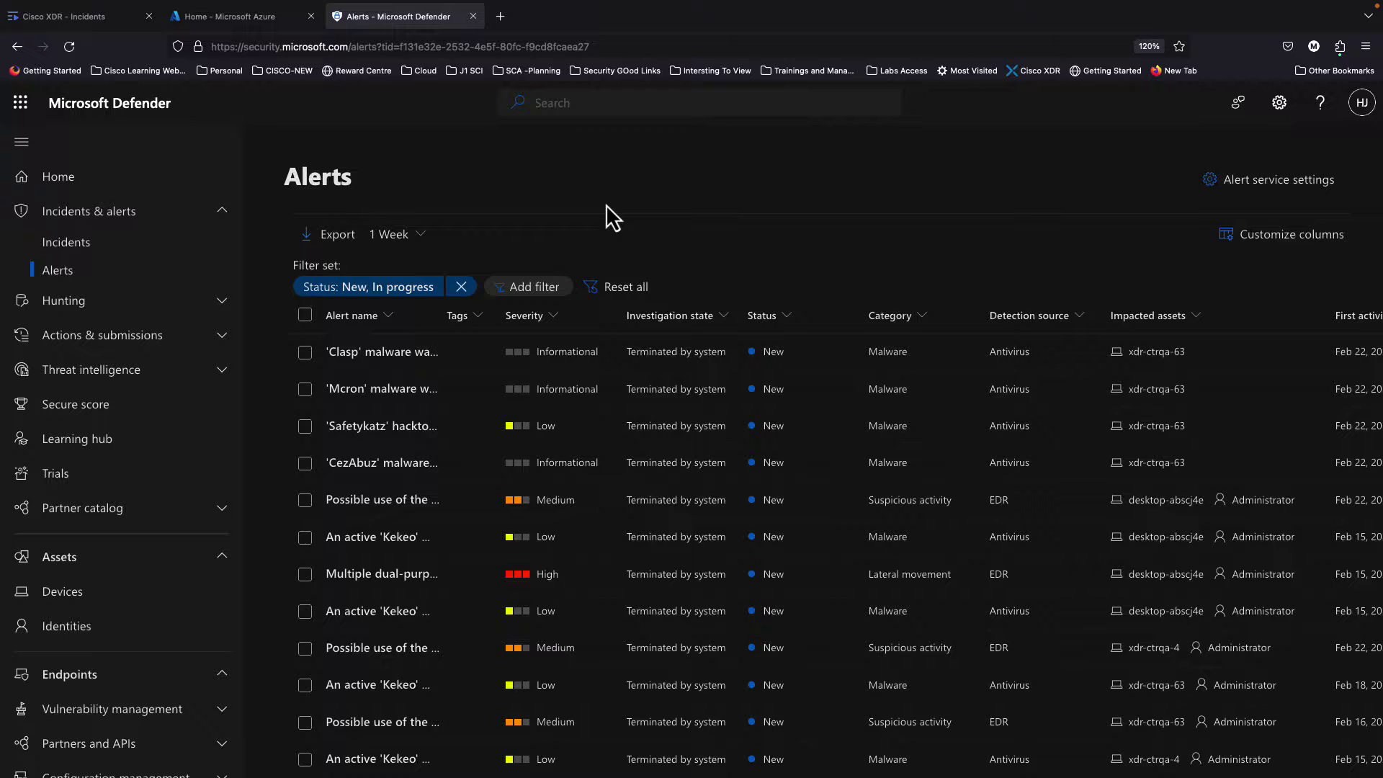
pyautogui.click(553, 318)
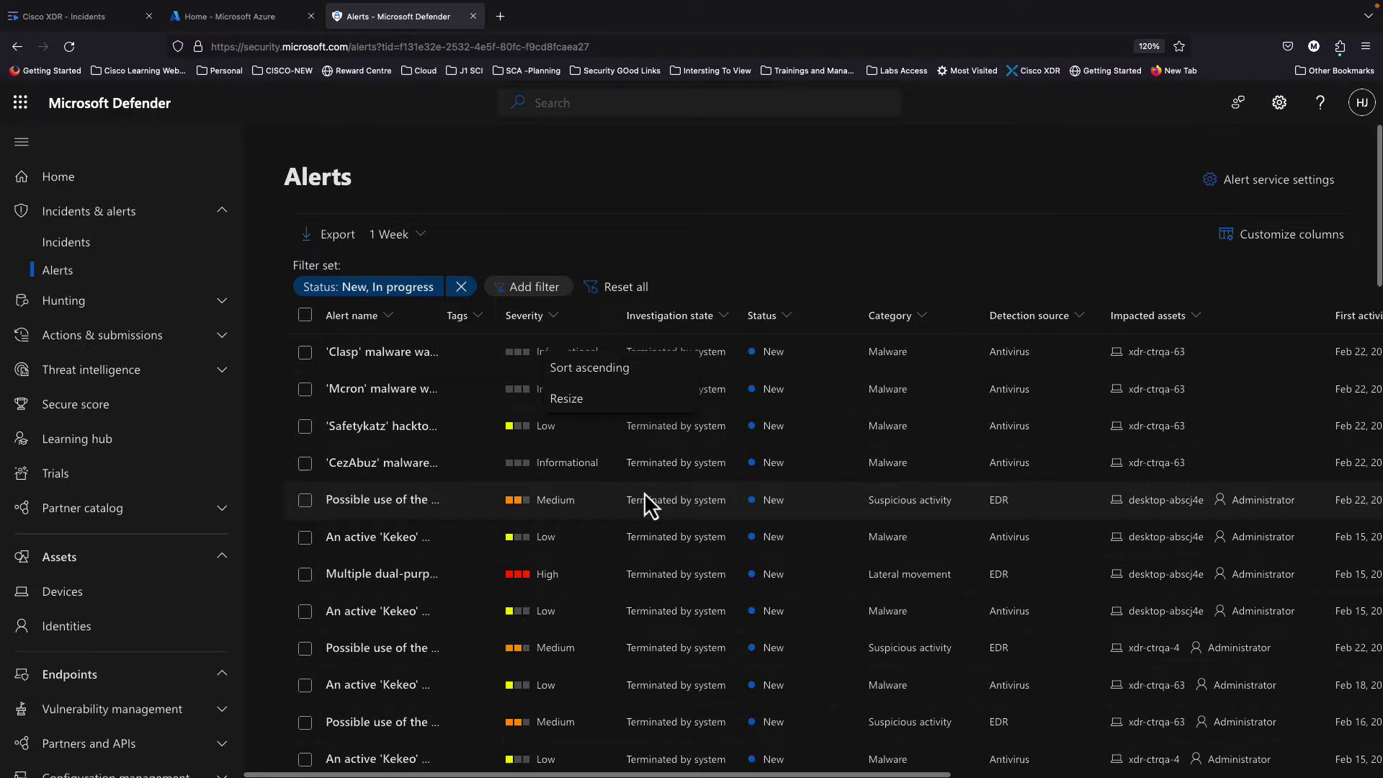
pyautogui.click(589, 368)
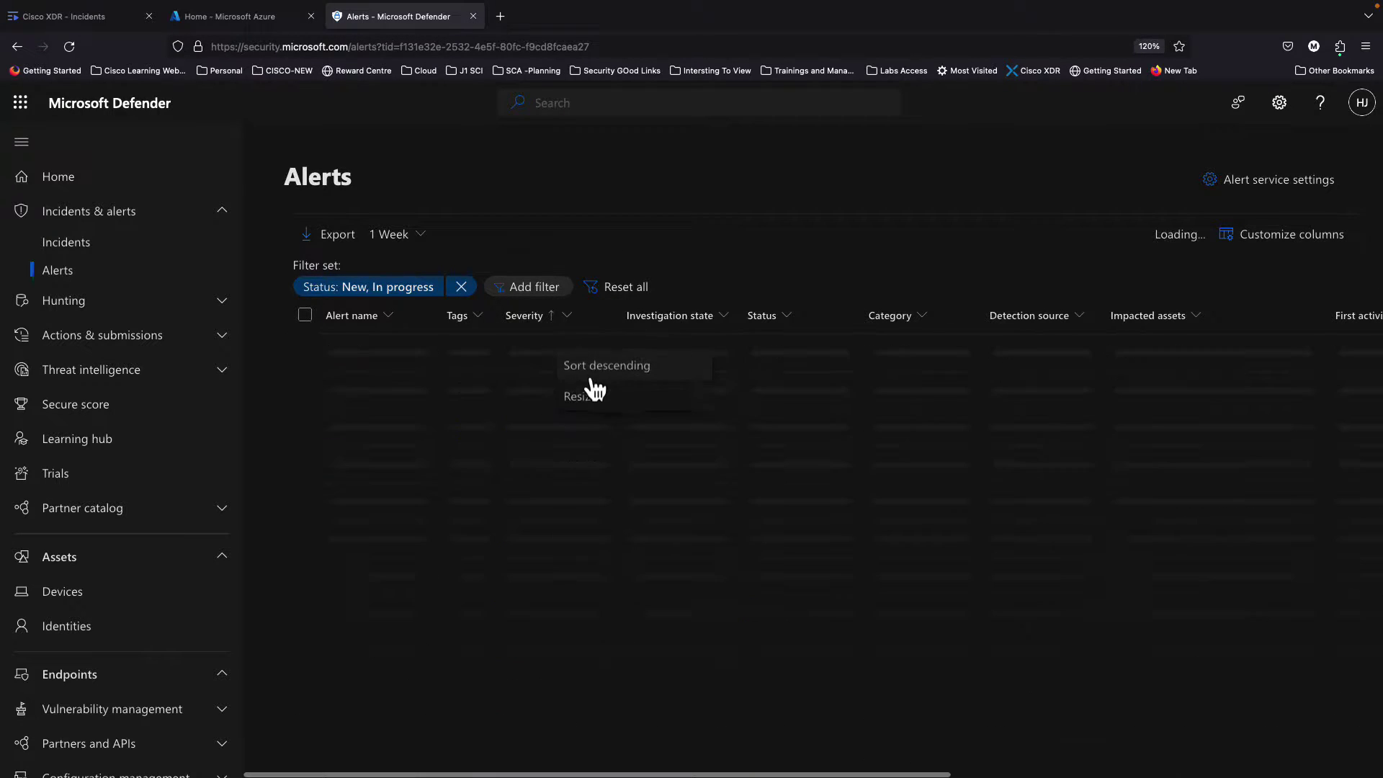
pyautogui.click(562, 322)
pyautogui.click(592, 370)
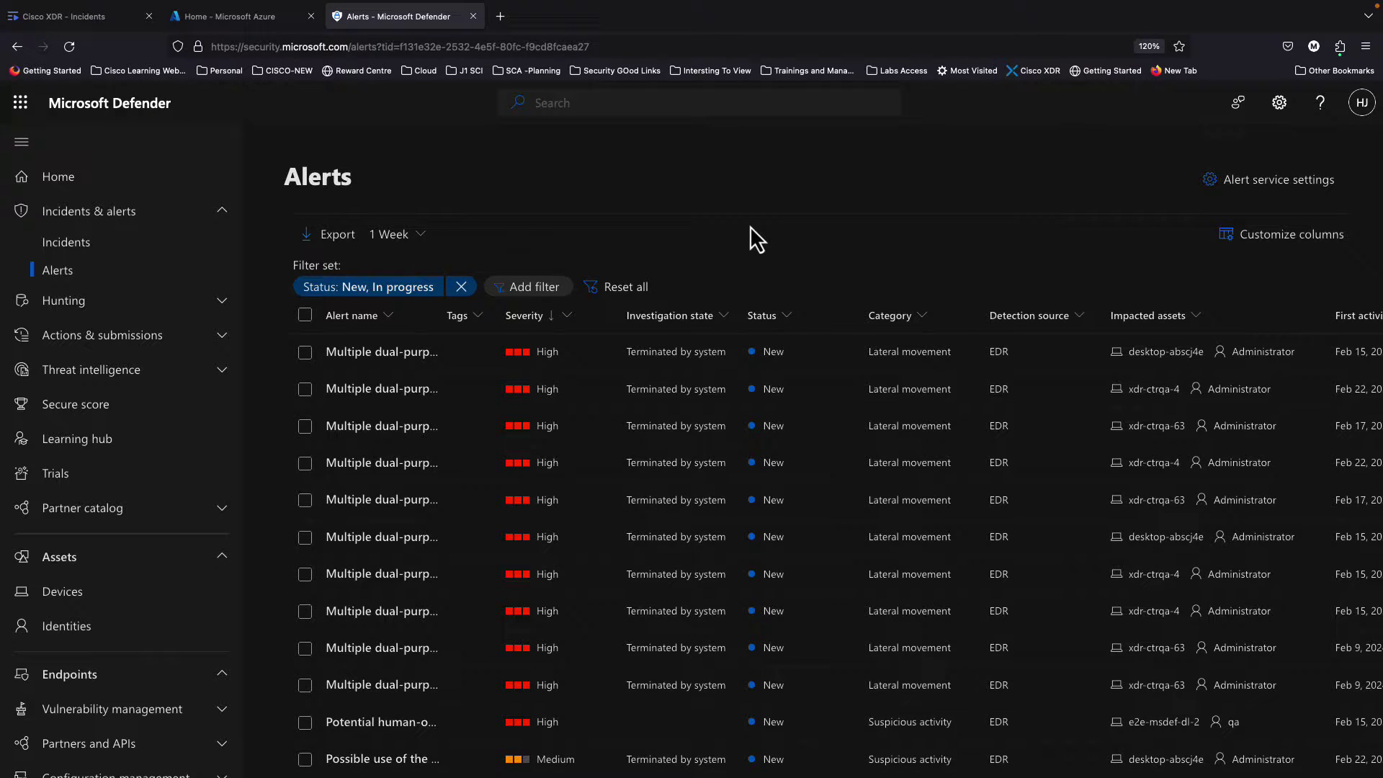
# - Open the second 'Multiple dual-purpose tools were dropped' alert and scroll down its Alert story
pyautogui.click(392, 393)
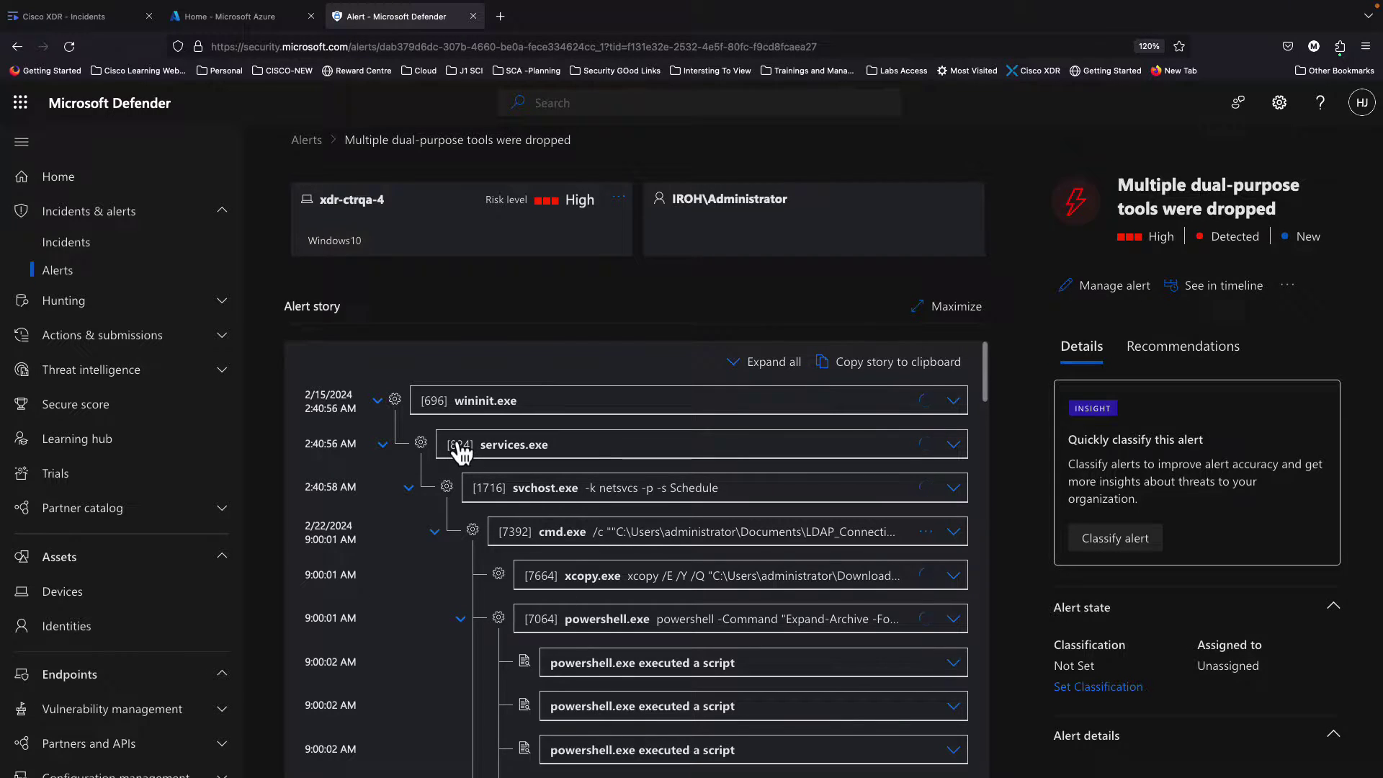
pyautogui.scroll(-1, 587, 612)
pyautogui.scroll(-2, 587, 612)
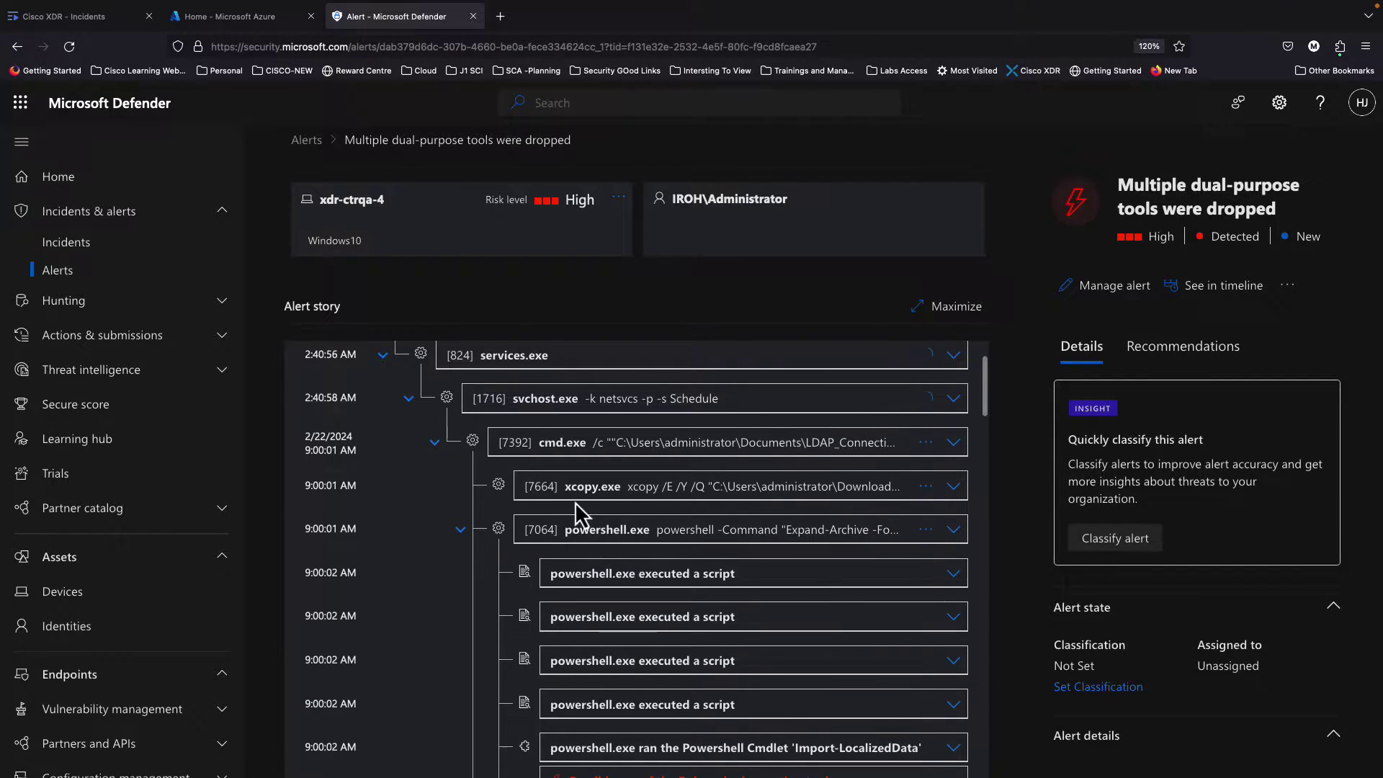
pyautogui.scroll(-2, 642, 670)
pyautogui.scroll(-5, 641, 677)
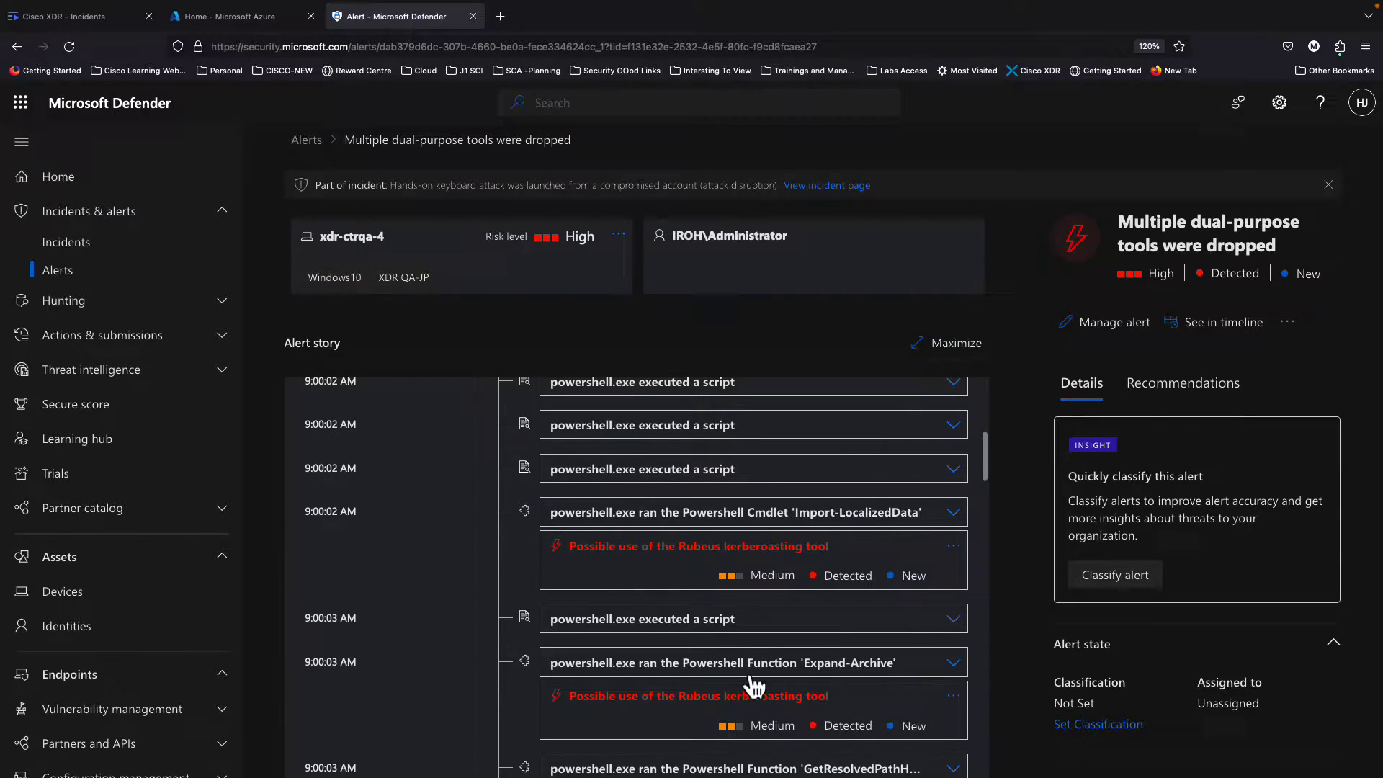
pyautogui.scroll(-2, 752, 687)
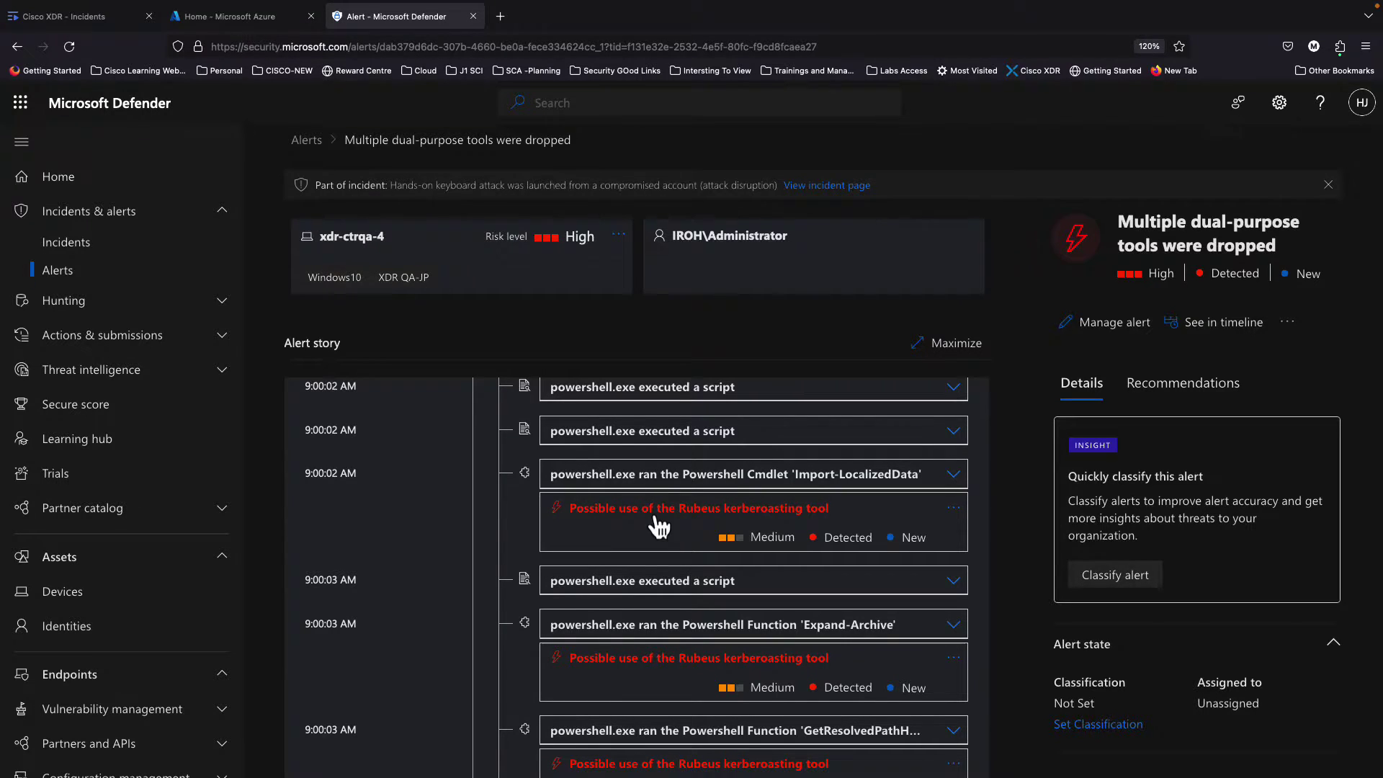
pyautogui.scroll(-1, 693, 664)
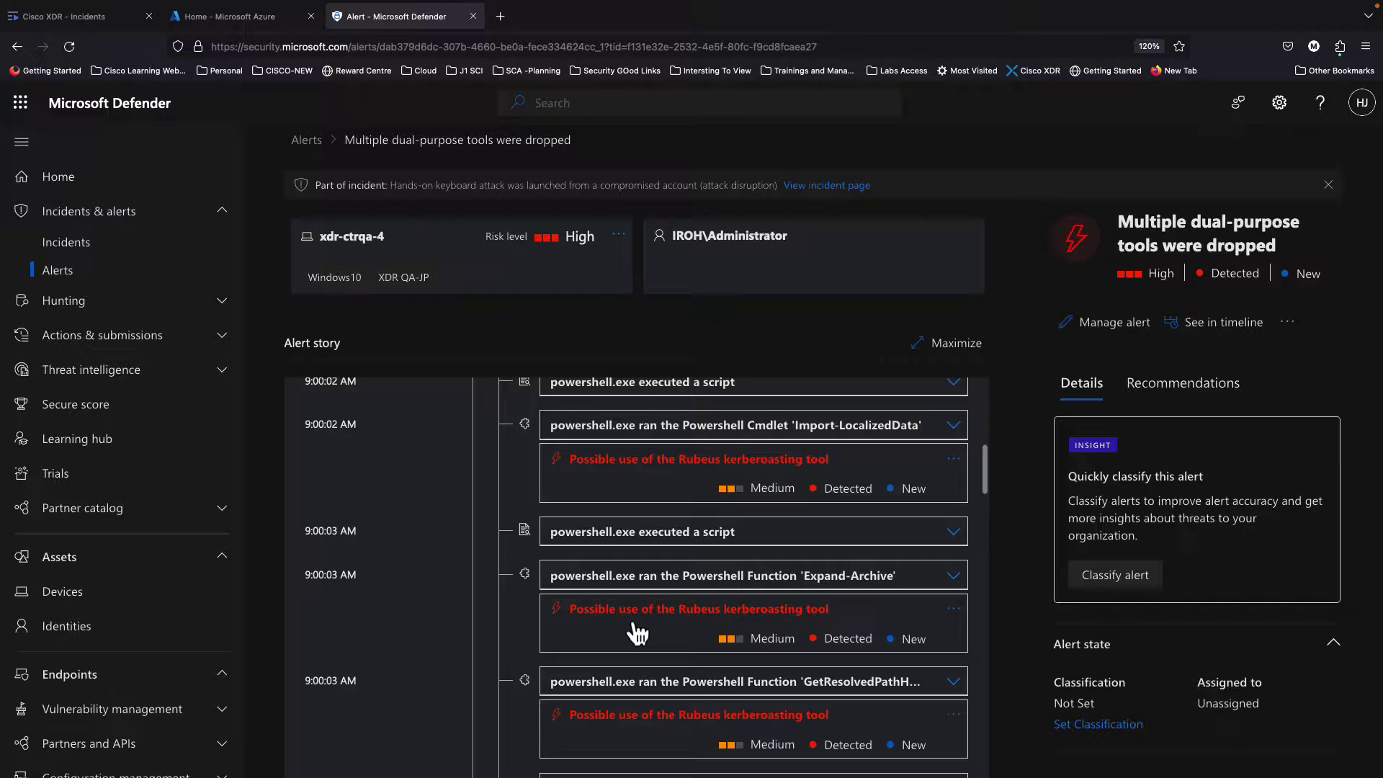
pyautogui.scroll(-5, 670, 722)
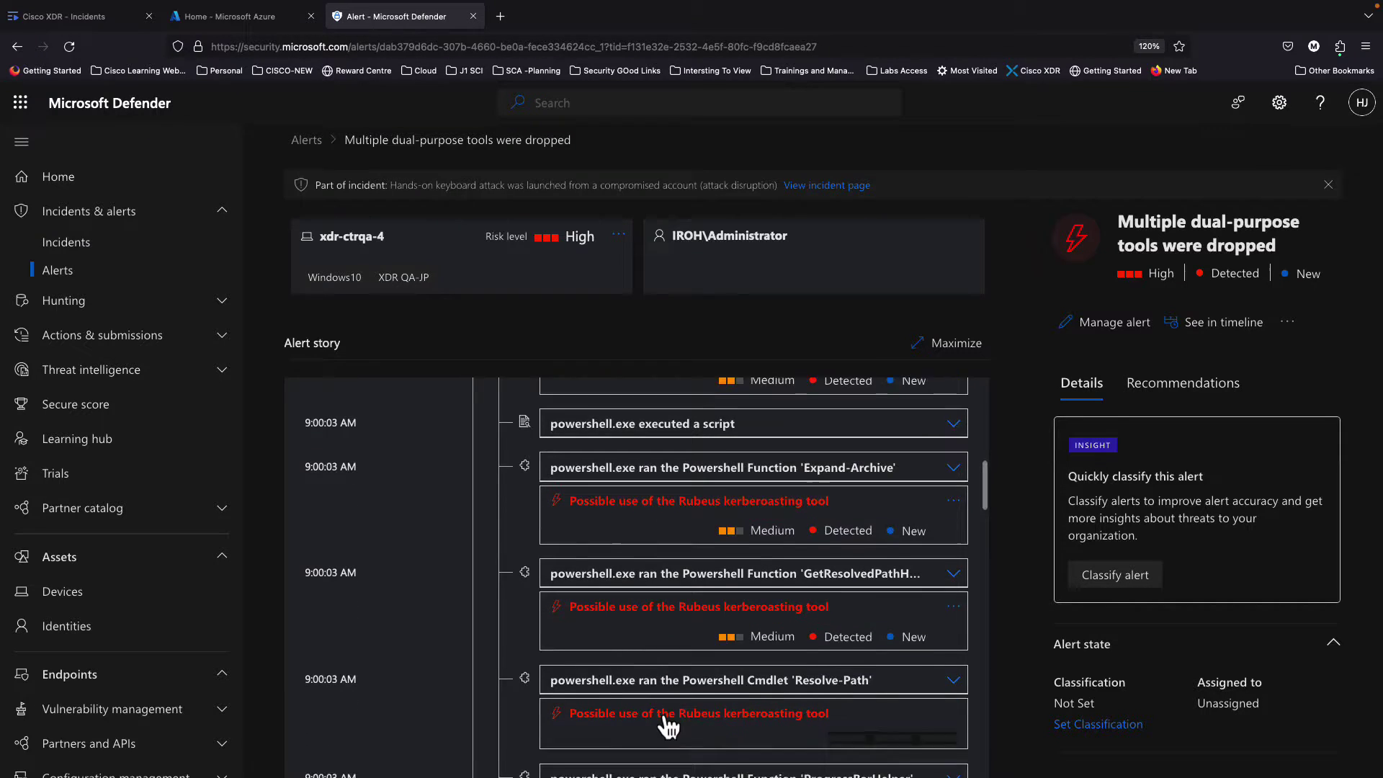
pyautogui.scroll(-6, 666, 720)
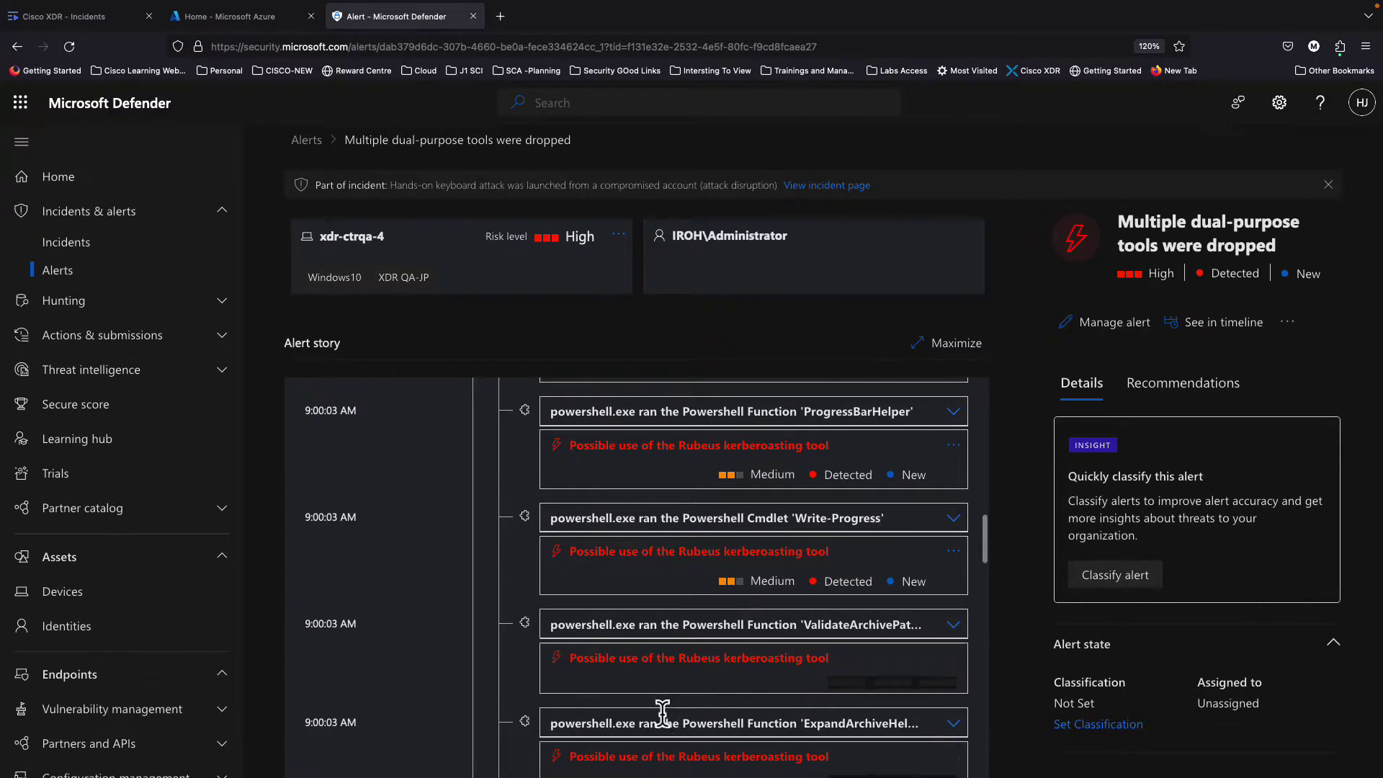
pyautogui.scroll(-4, 666, 724)
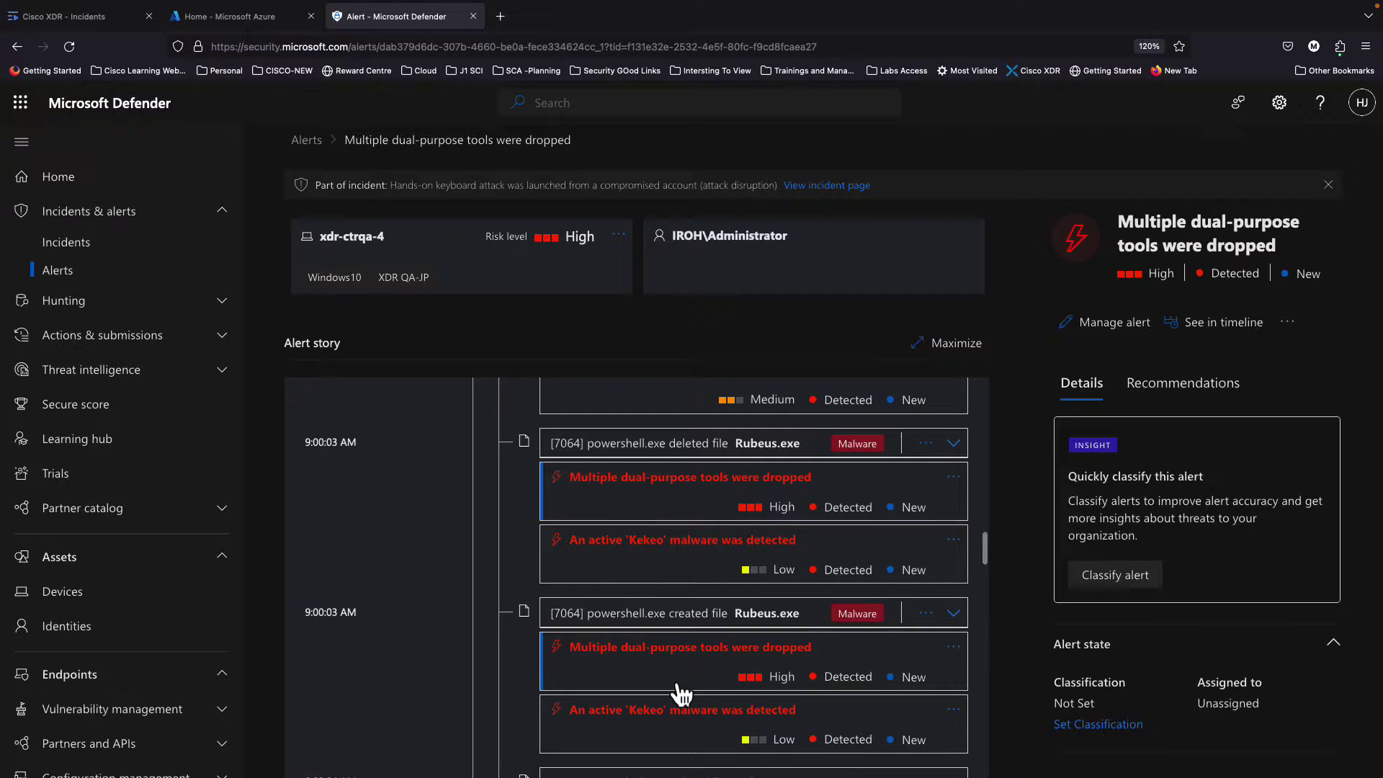
pyautogui.scroll(-3, 679, 687)
pyautogui.scroll(3, 677, 687)
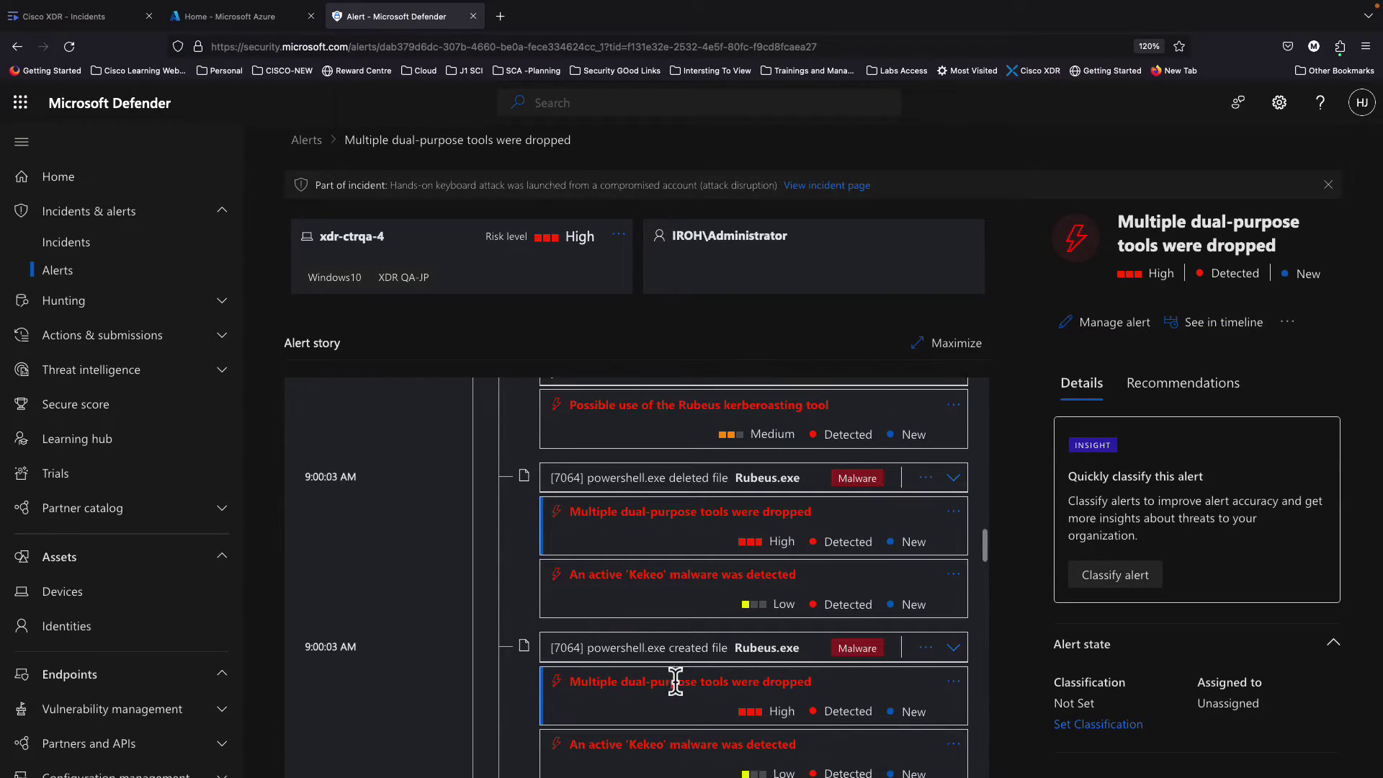
# - Open the full 'An active Kekeo malware was detected' alert page and review its Evidence
pyautogui.click(650, 583)
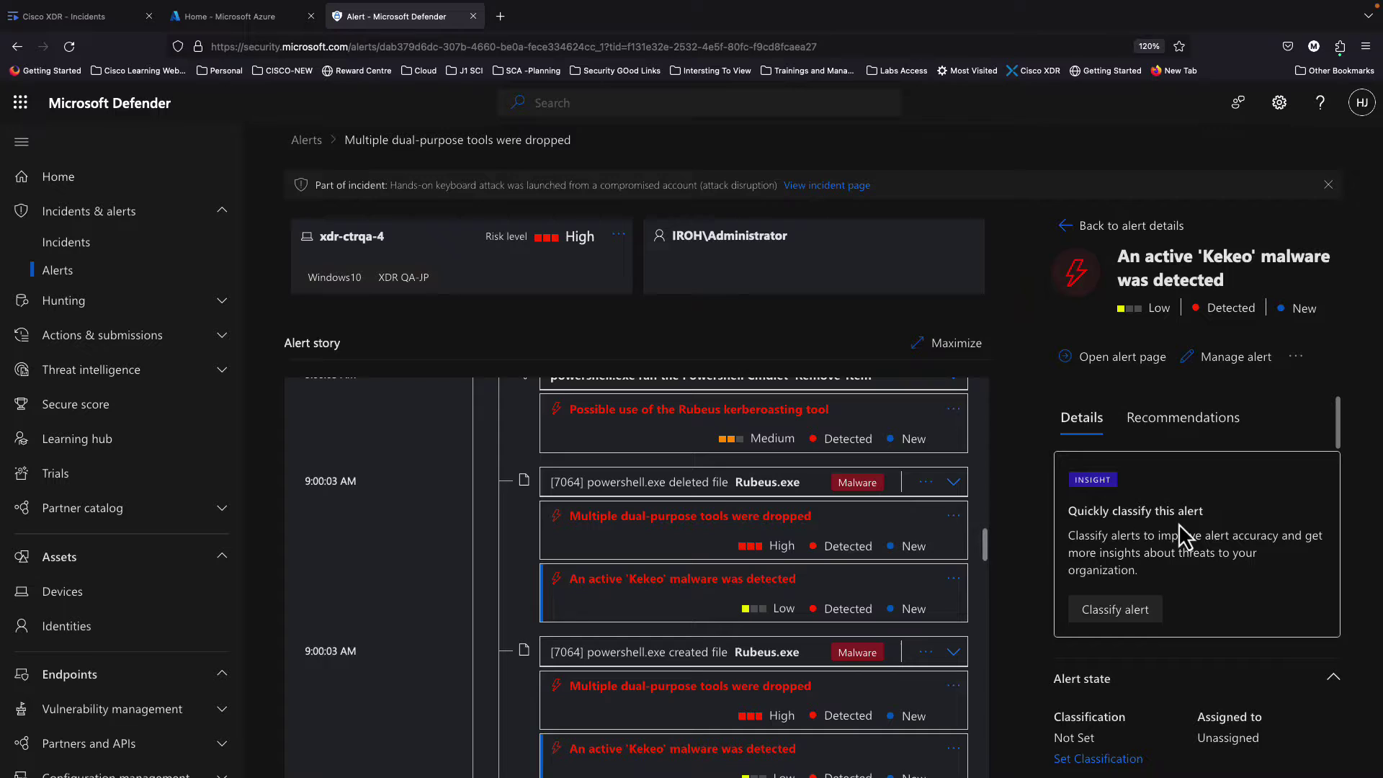
pyautogui.click(1115, 358)
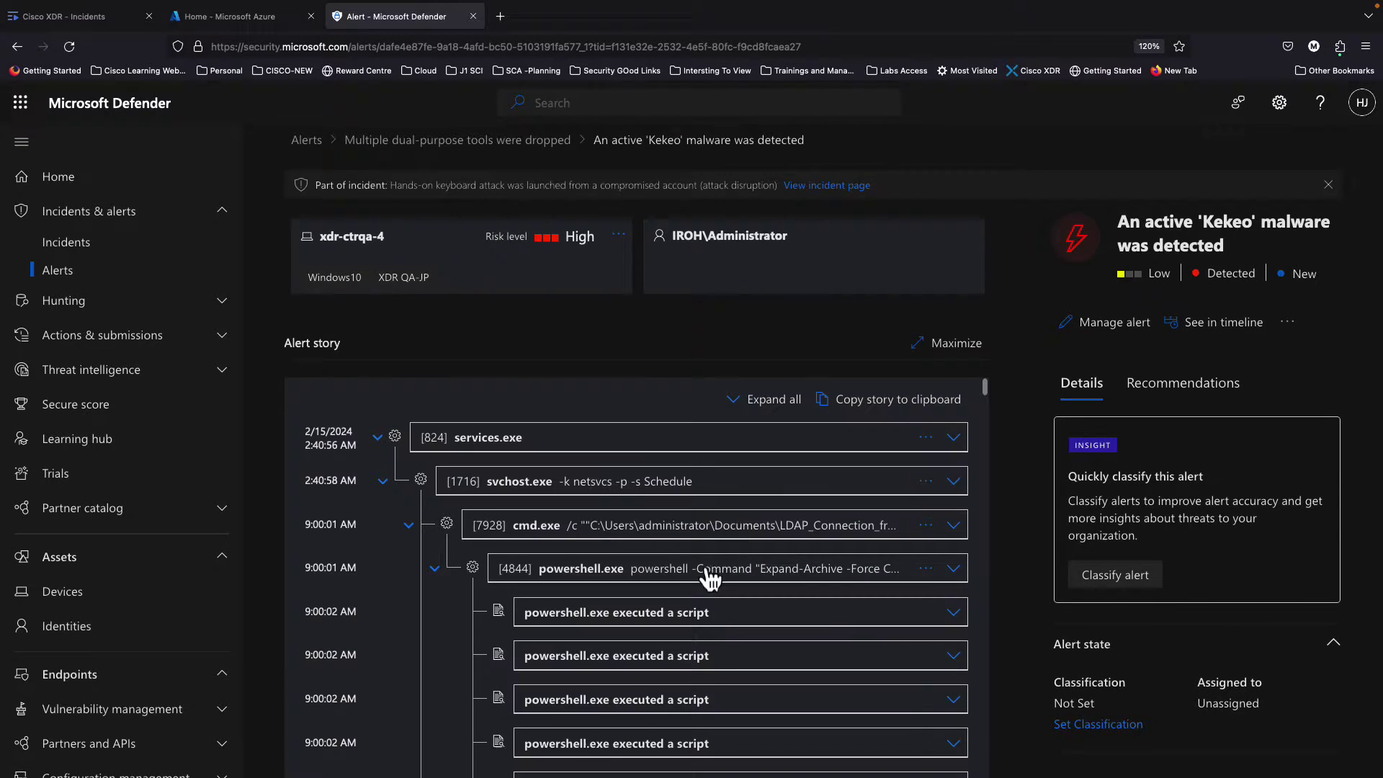
pyautogui.scroll(-2, 710, 681)
pyautogui.scroll(-2, 1133, 646)
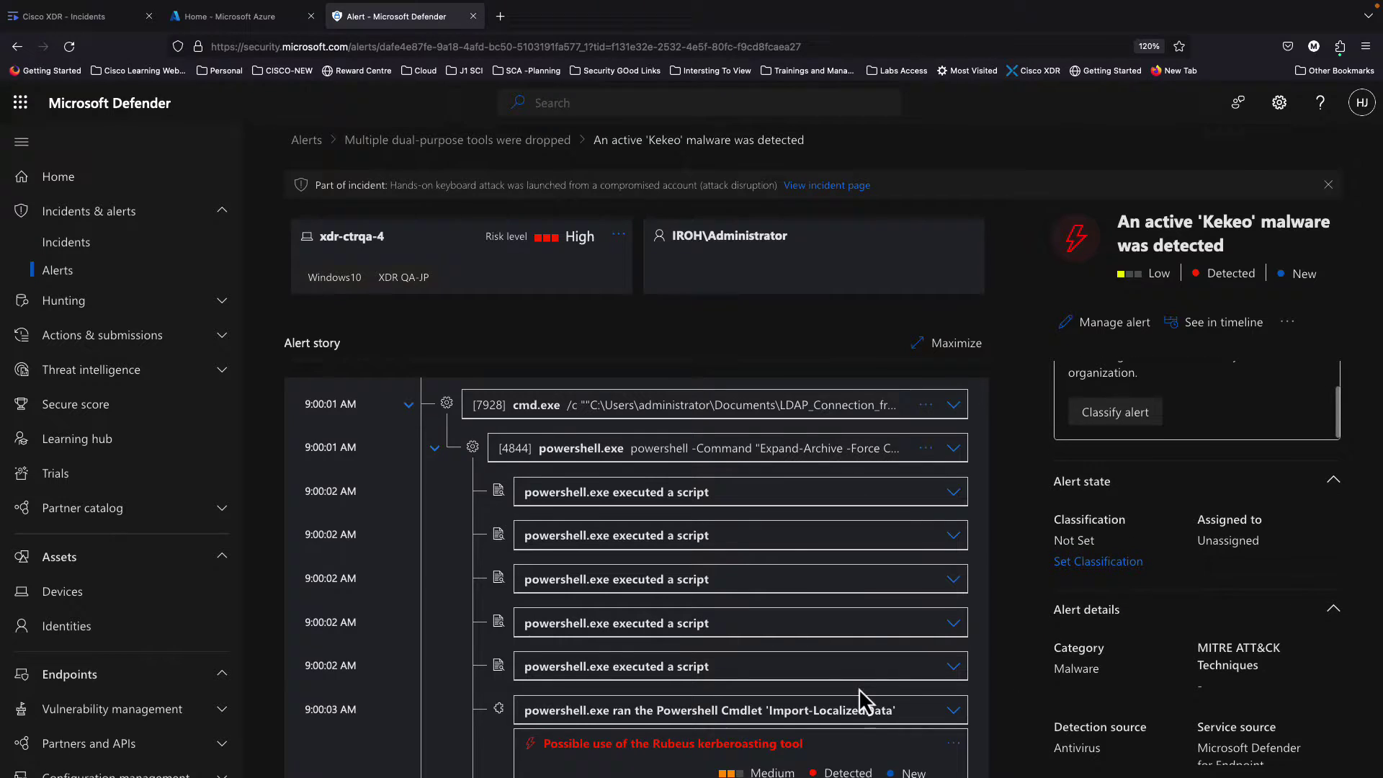
pyautogui.scroll(-5, 860, 691)
pyautogui.scroll(-3, 1160, 627)
pyautogui.scroll(-3, 1166, 624)
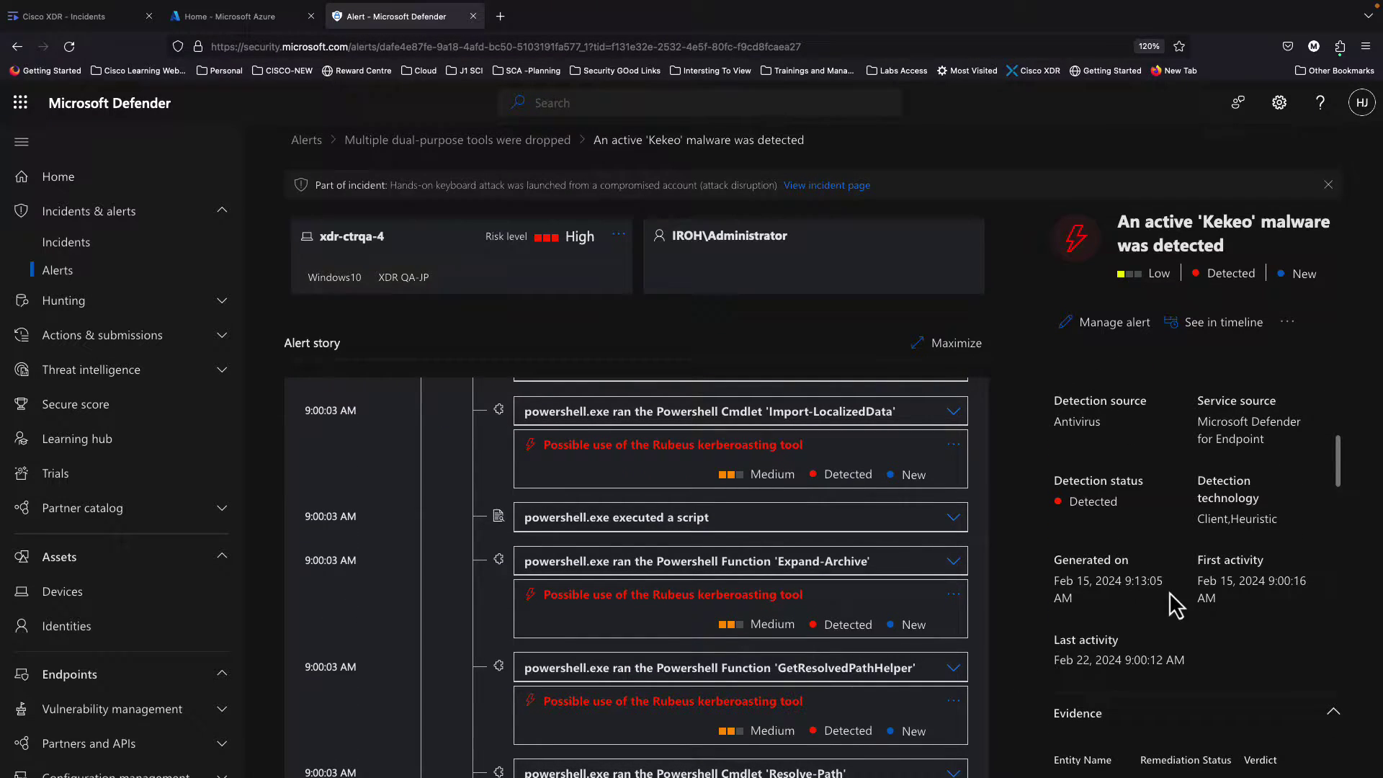
# - Review the Kekeo alert's Incident details, Automated investigation and Impacted assets sections
pyautogui.scroll(-4, 1210, 659)
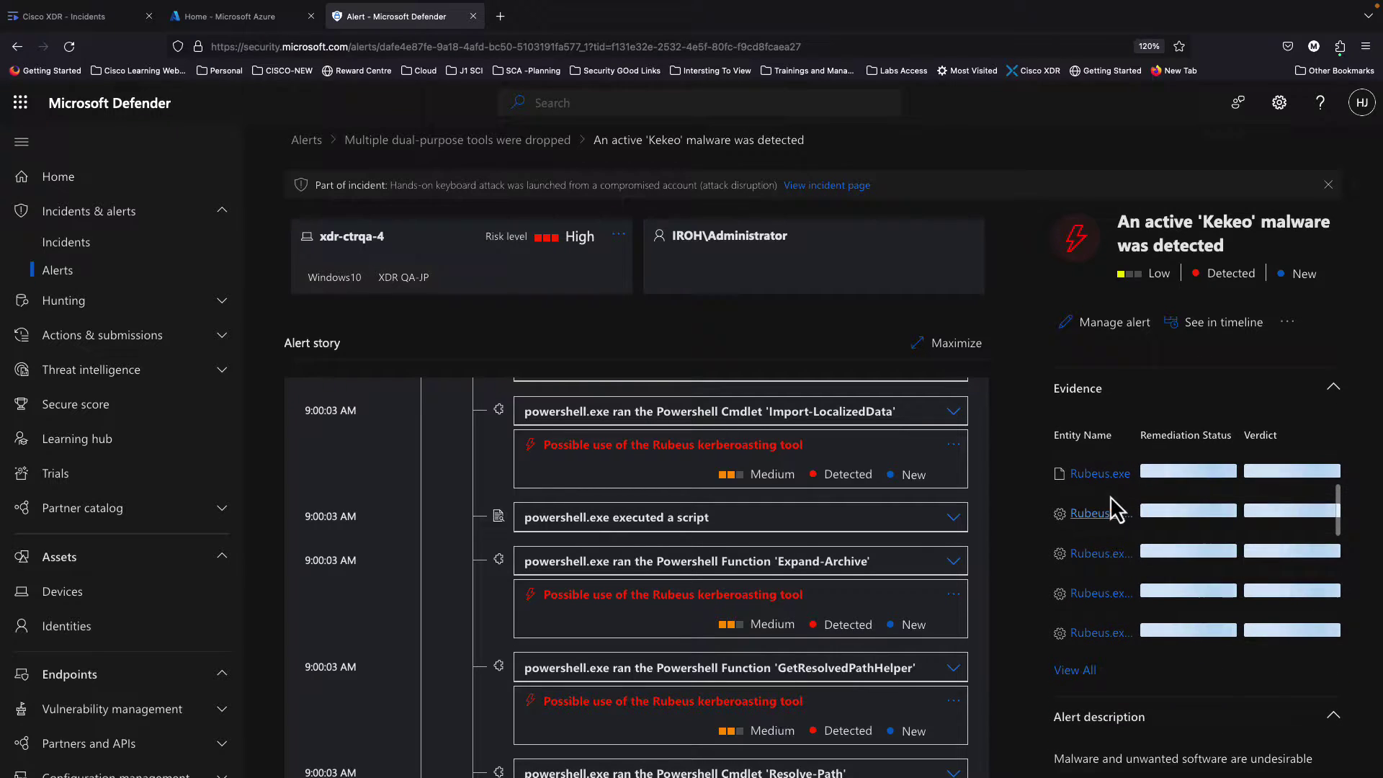
pyautogui.scroll(-3, 1116, 681)
pyautogui.scroll(-9, 1116, 677)
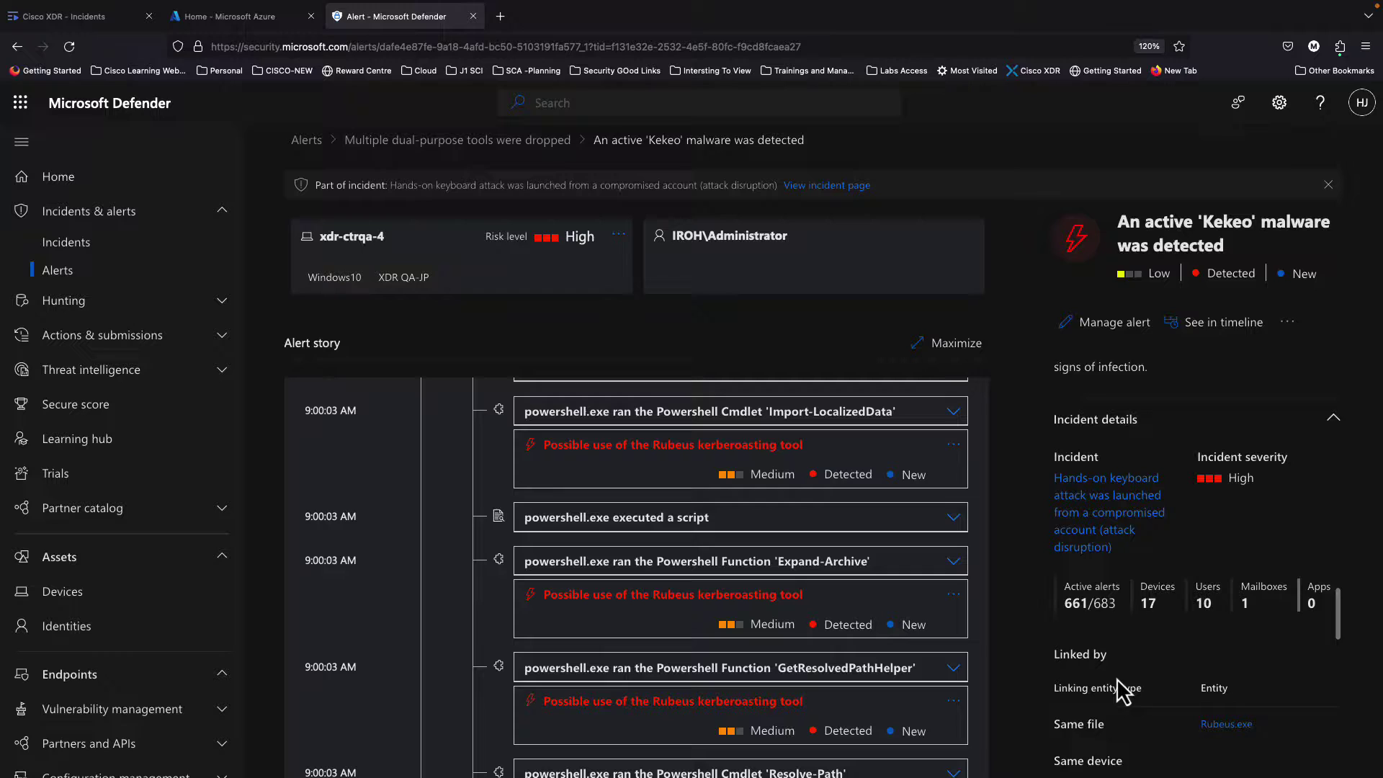
pyautogui.scroll(-3, 1116, 677)
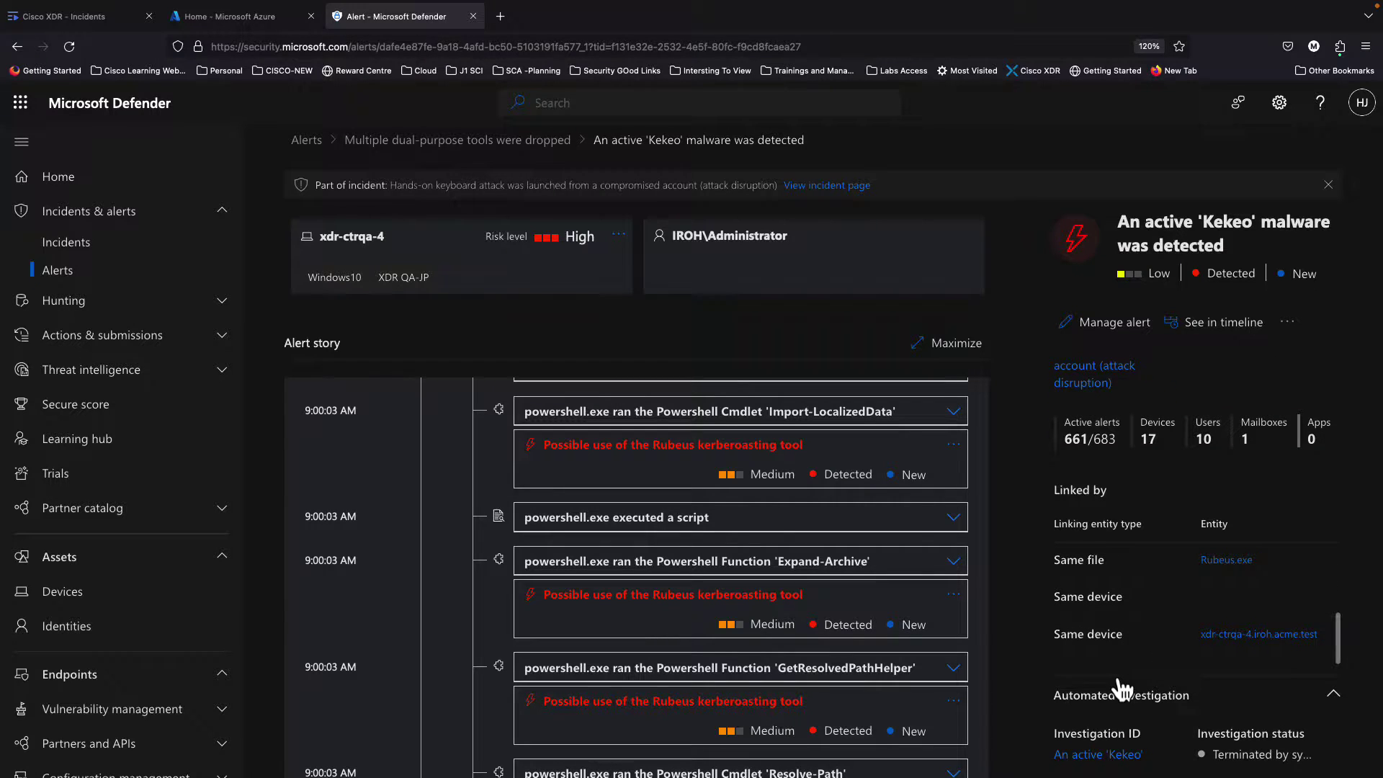
pyautogui.scroll(-8, 1121, 689)
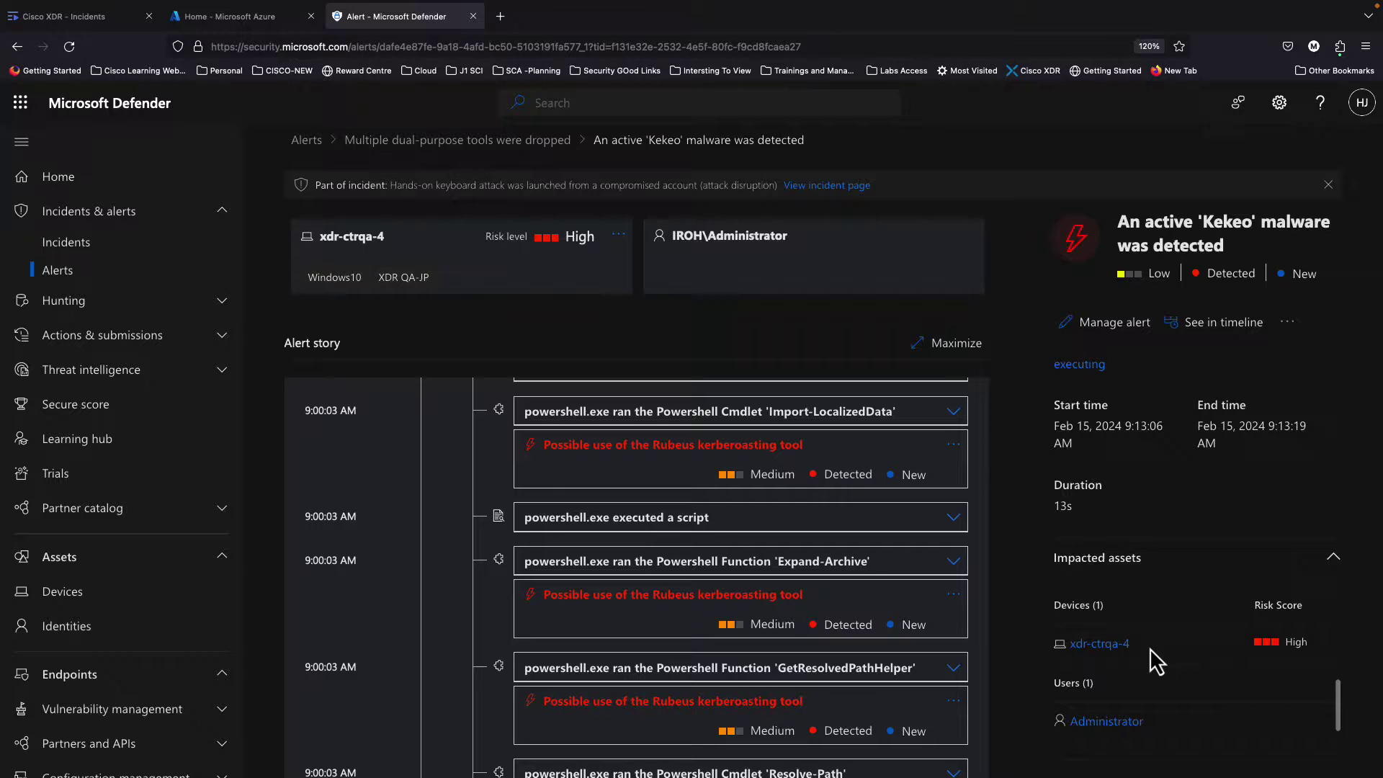
pyautogui.scroll(-4, 1150, 647)
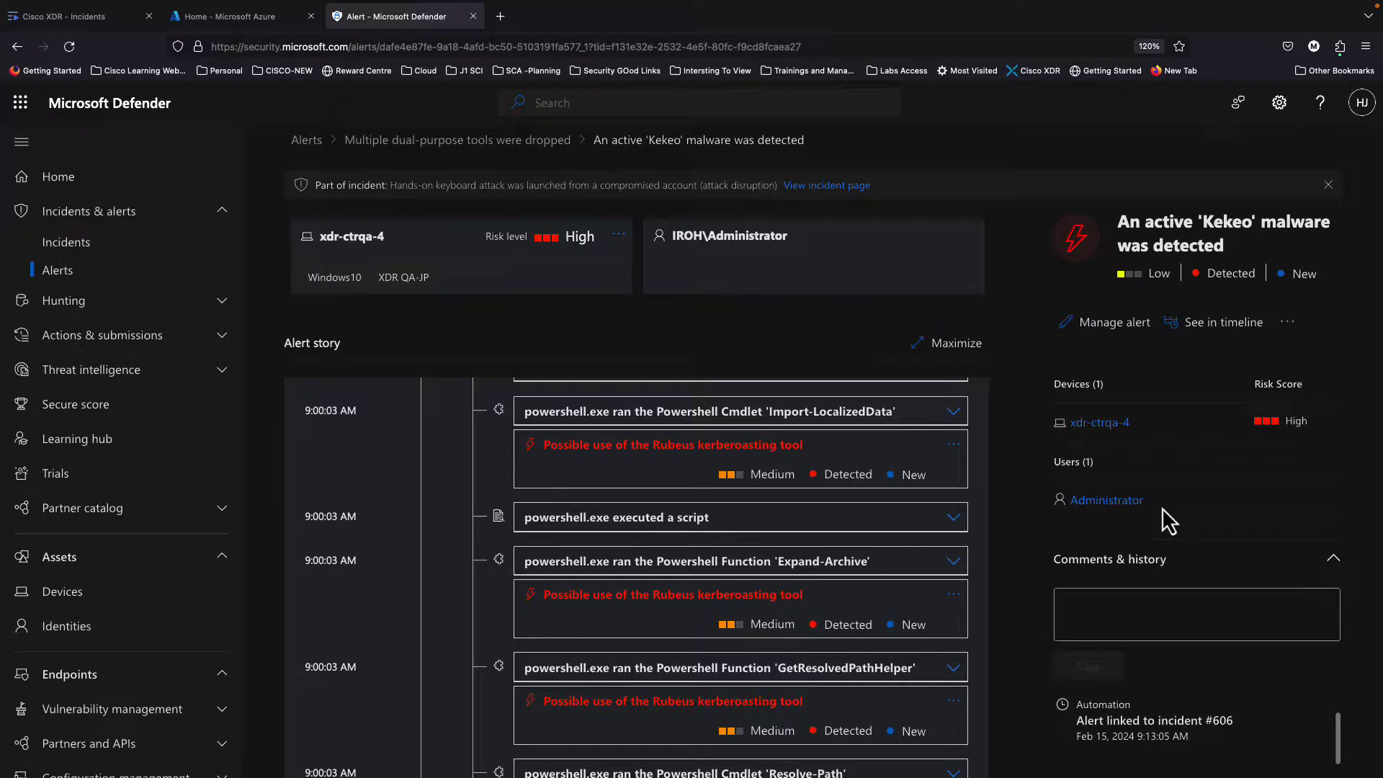
pyautogui.scroll(5, 1161, 507)
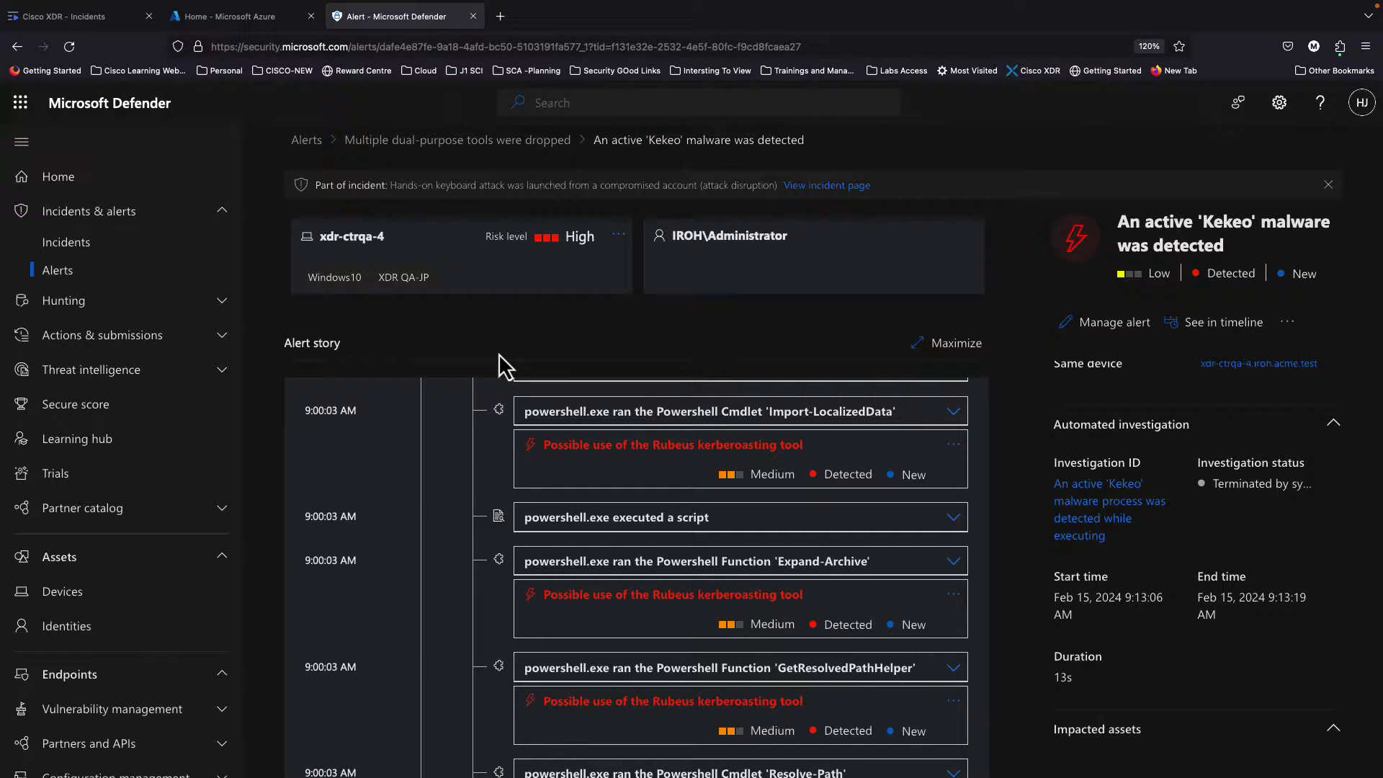
# - In the Cisco XDR Incidents tab, show the 'Multiple Security Breaches Detected at Acme Endpoint' incident summary
pyautogui.click(115, 17)
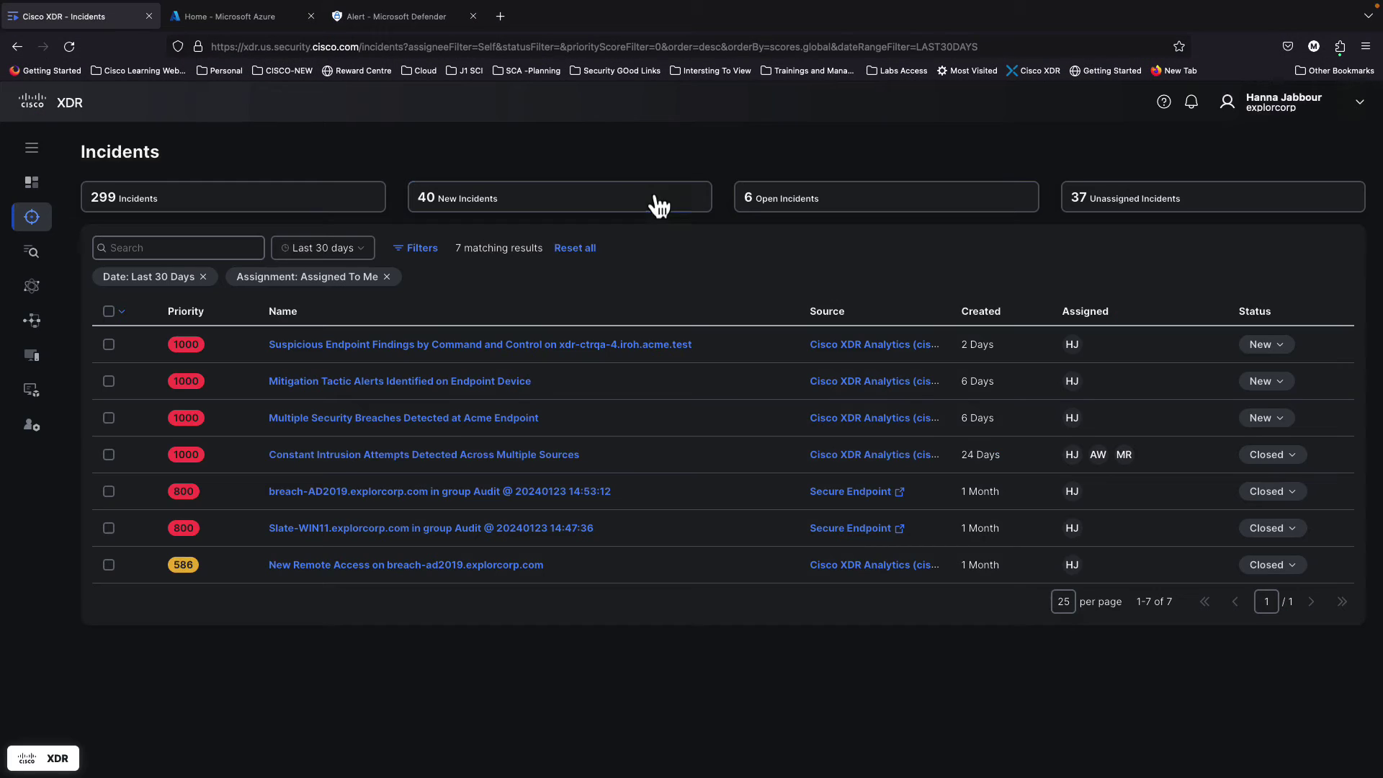
pyautogui.click(448, 419)
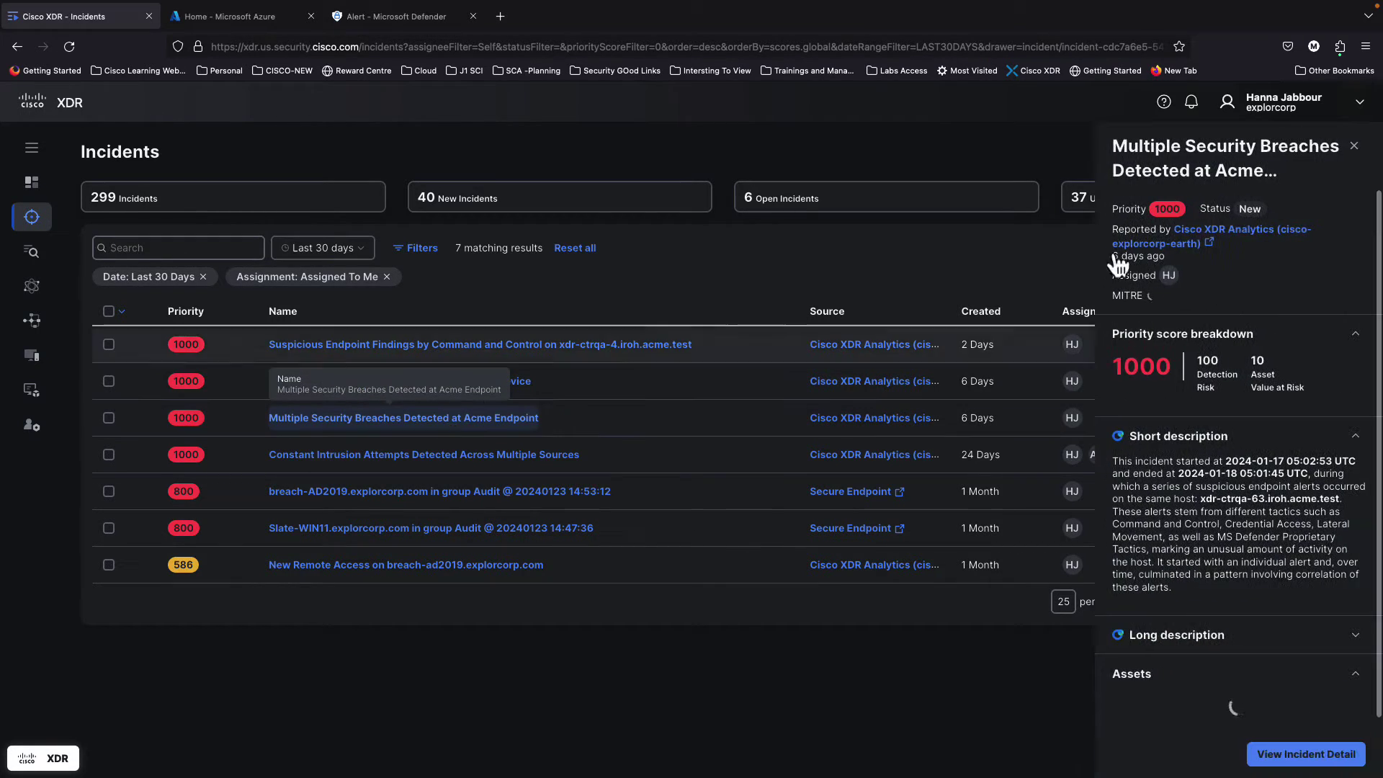
# - Open the incident's Cloud Analytics attack chain and find the 'Suspicious Endpoint Findings by Lateral Movement' alert in its timeline
pyautogui.click(1236, 231)
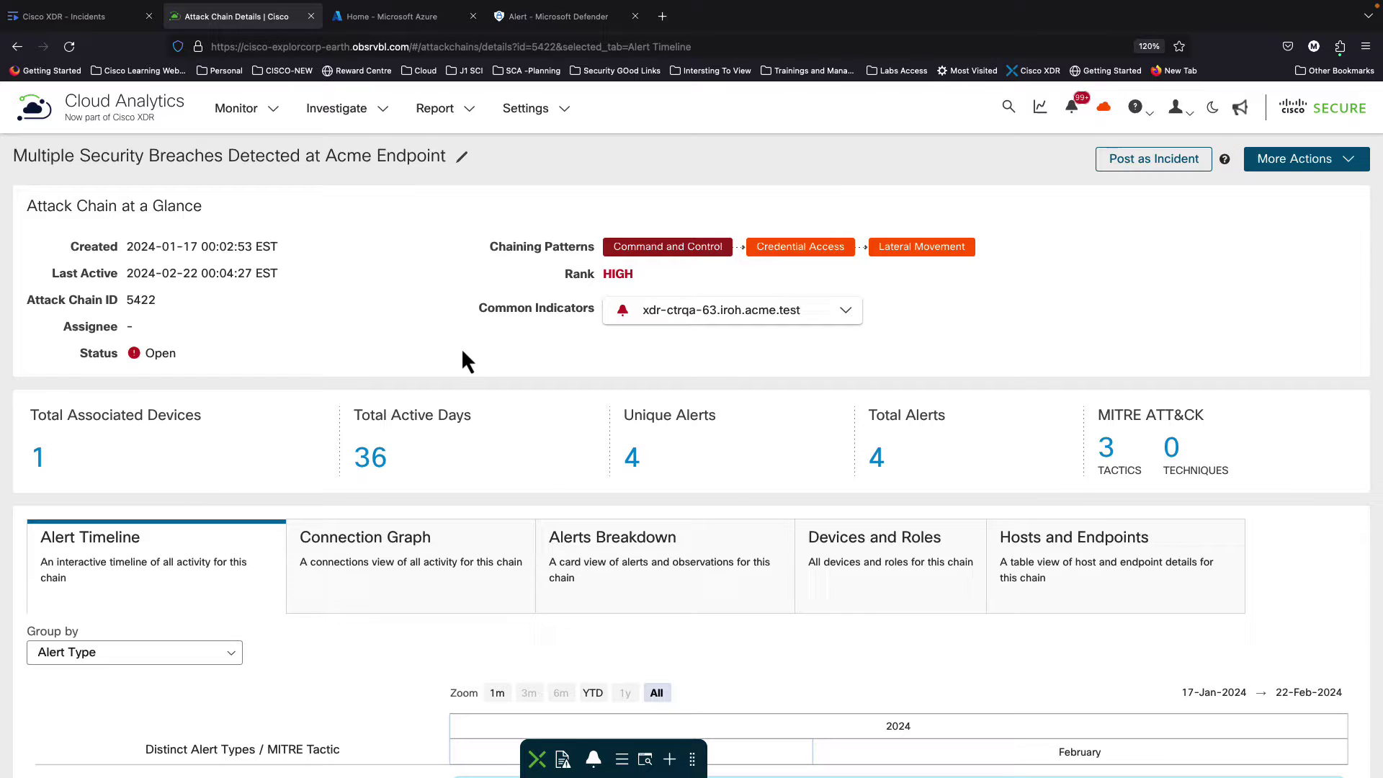
pyautogui.scroll(-3, 425, 533)
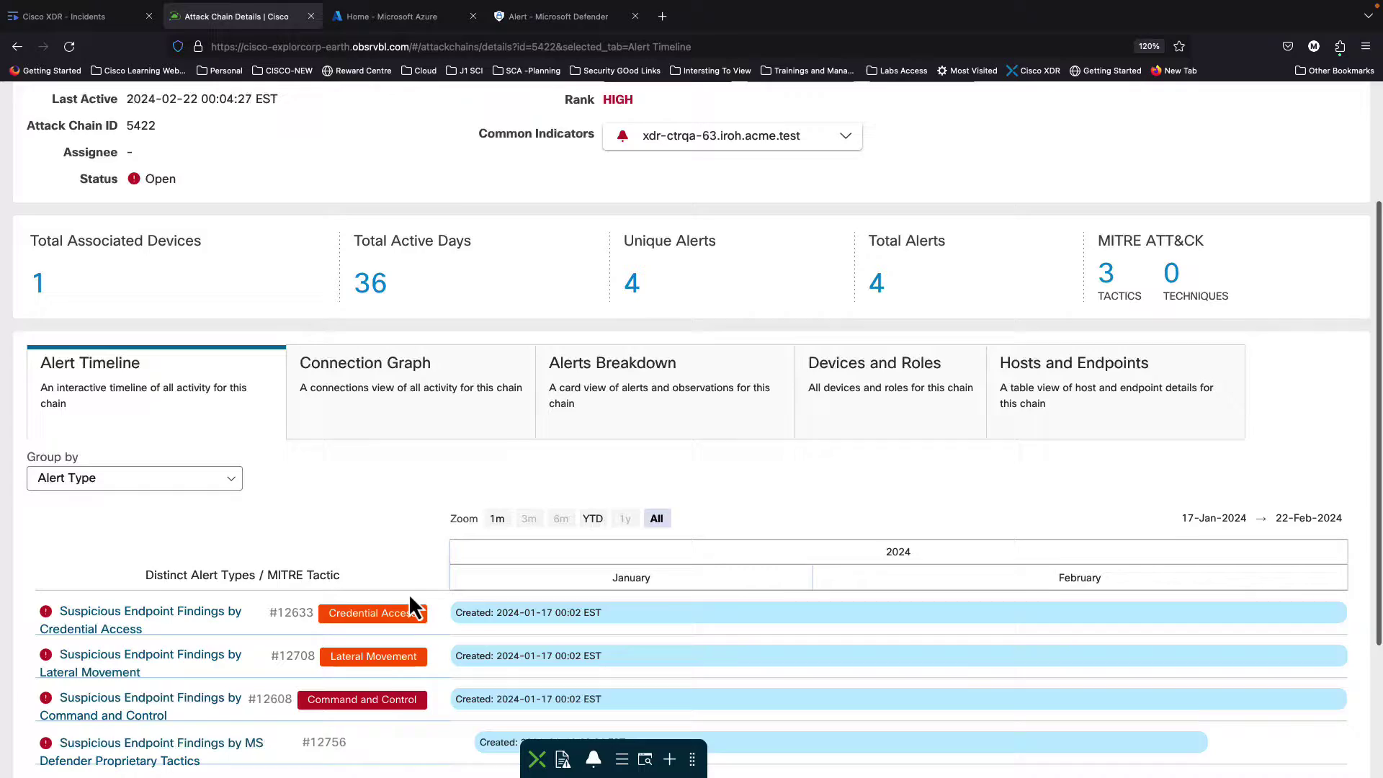
pyautogui.scroll(-2, 409, 593)
pyautogui.scroll(2, 283, 339)
pyautogui.scroll(-1, 285, 345)
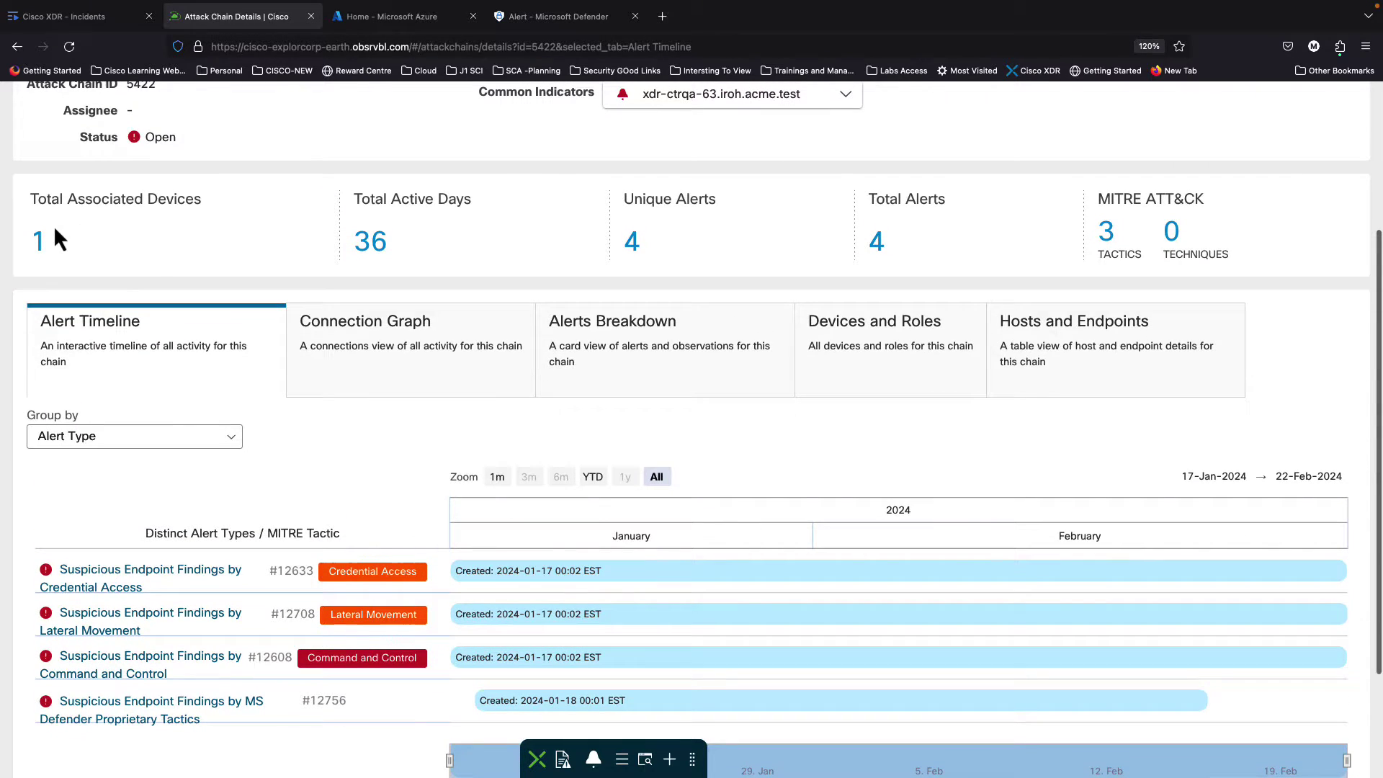
pyautogui.scroll(-1, 295, 614)
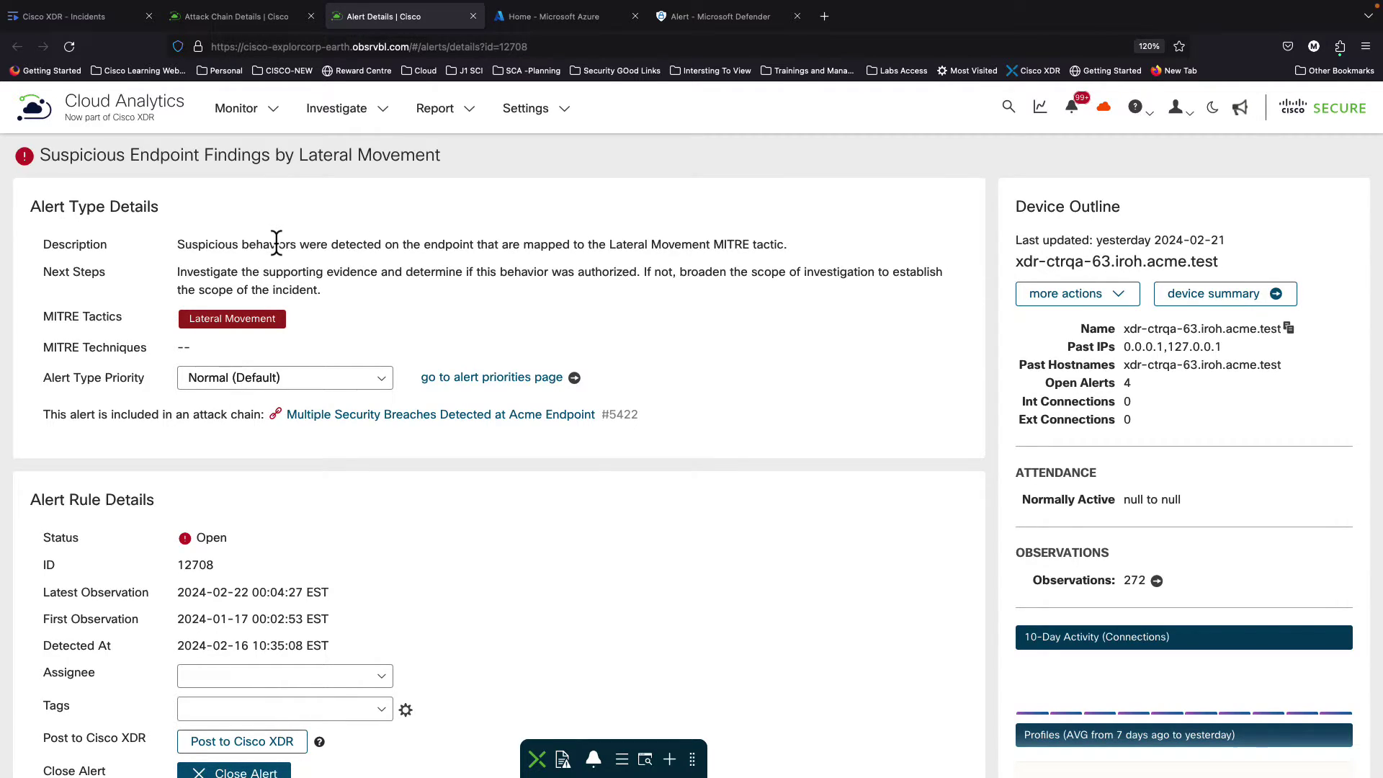
# - View the Lateral Movement tactic, then widen the observations' Vendor column to show 'Microsoft Defender for Endpoint'
pyautogui.click(239, 324)
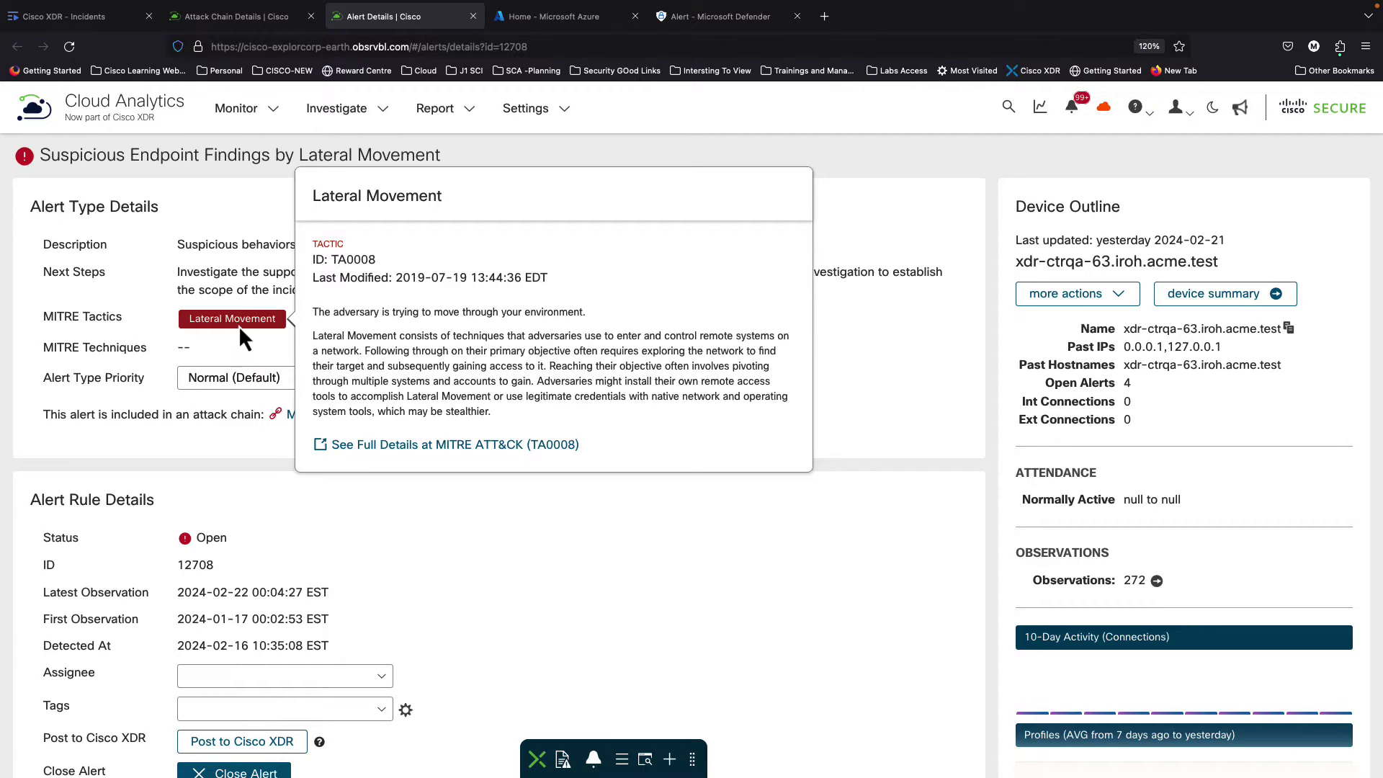
pyautogui.scroll(-4, 438, 571)
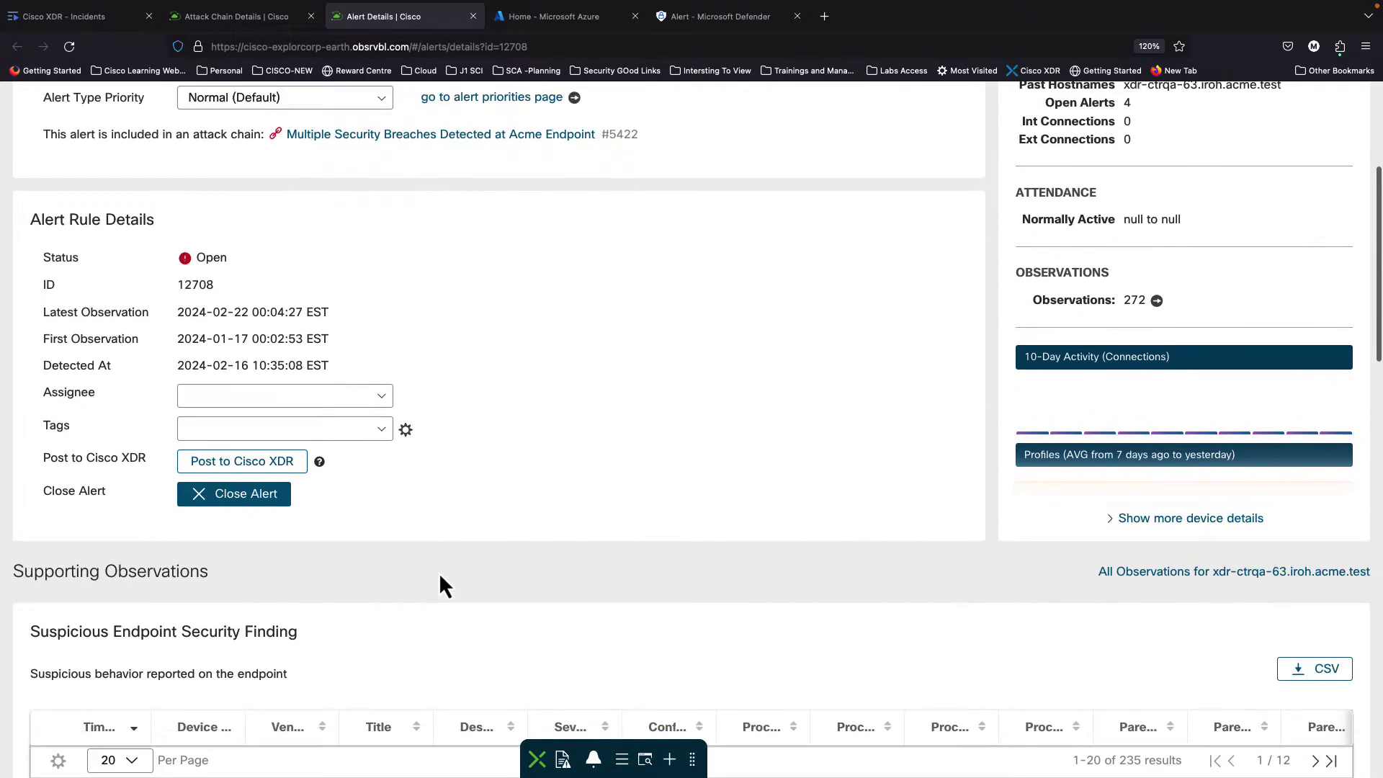
pyautogui.scroll(-3, 439, 572)
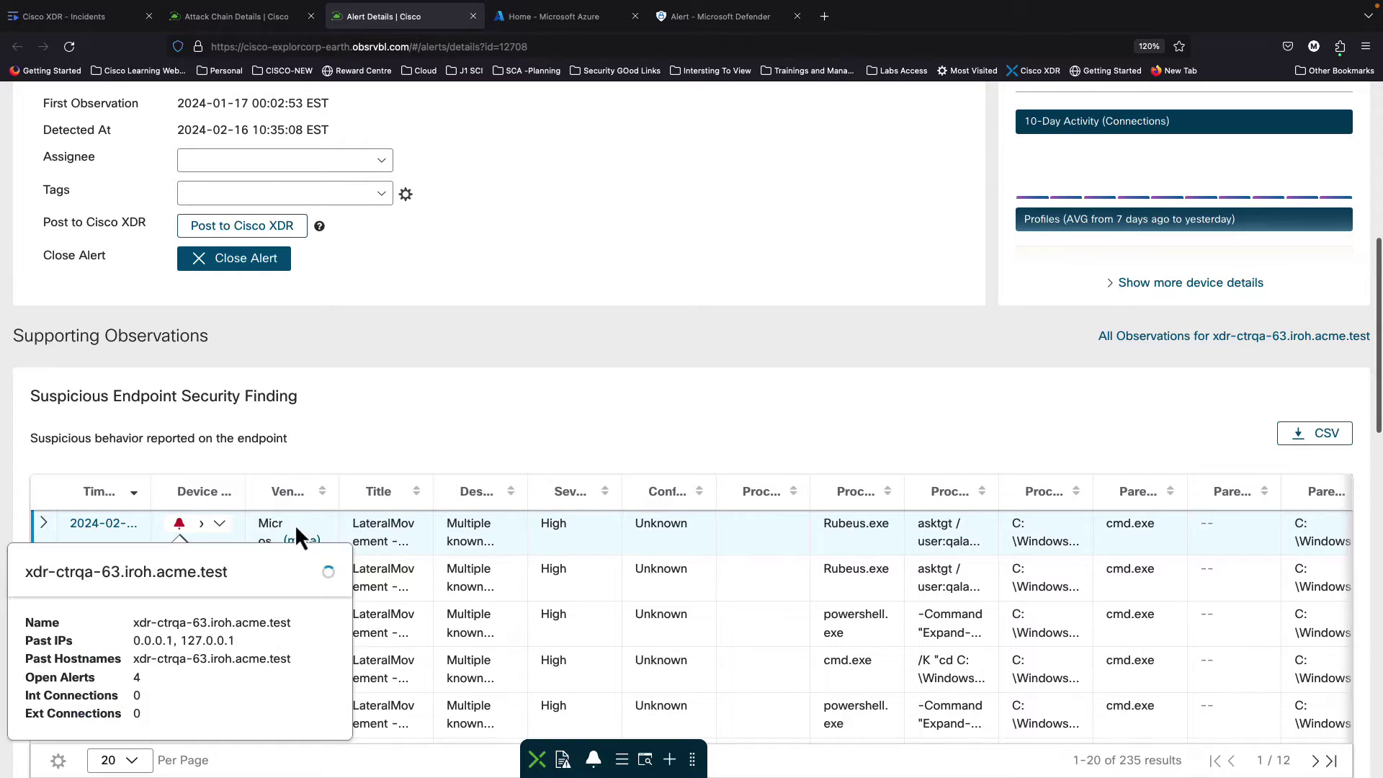
pyautogui.scroll(-1, 349, 615)
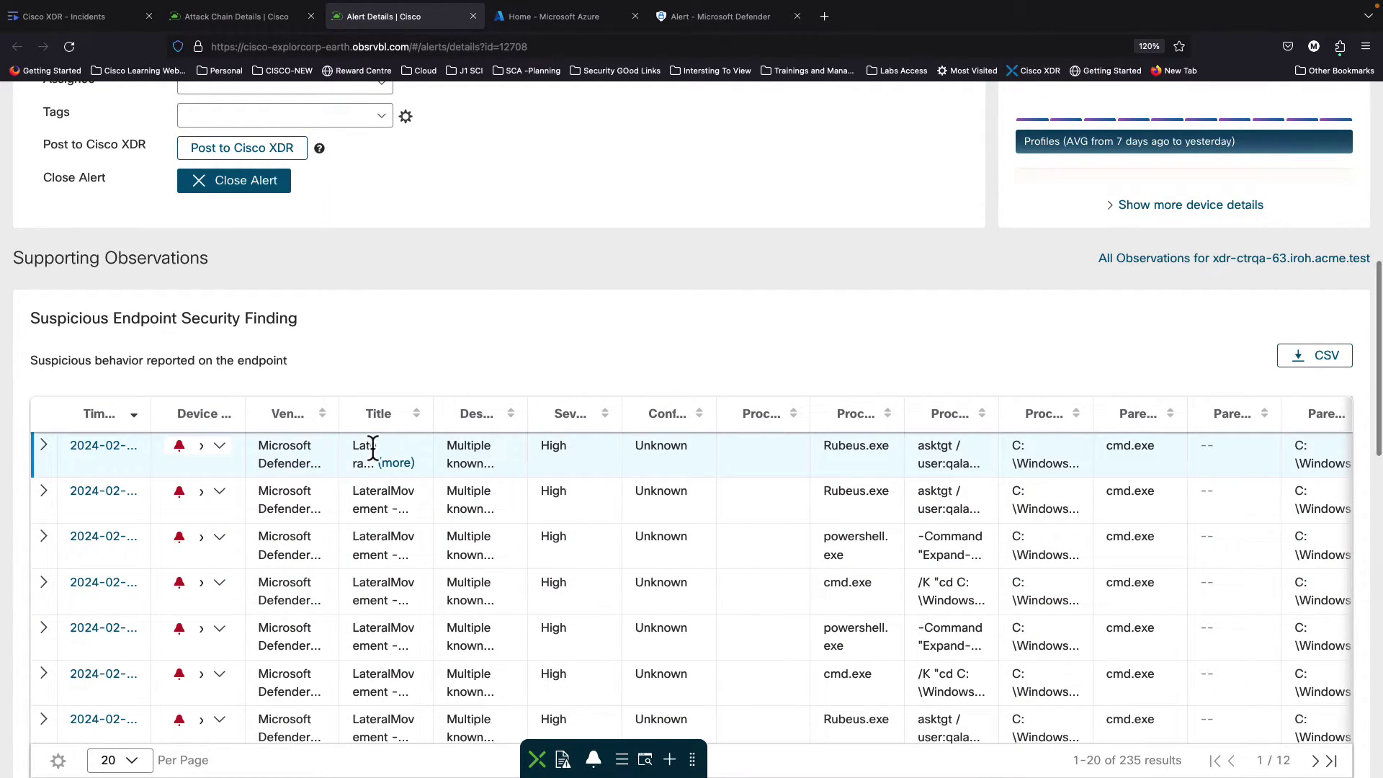
pyautogui.moveTo(338, 412); pyautogui.dragTo(443, 413)
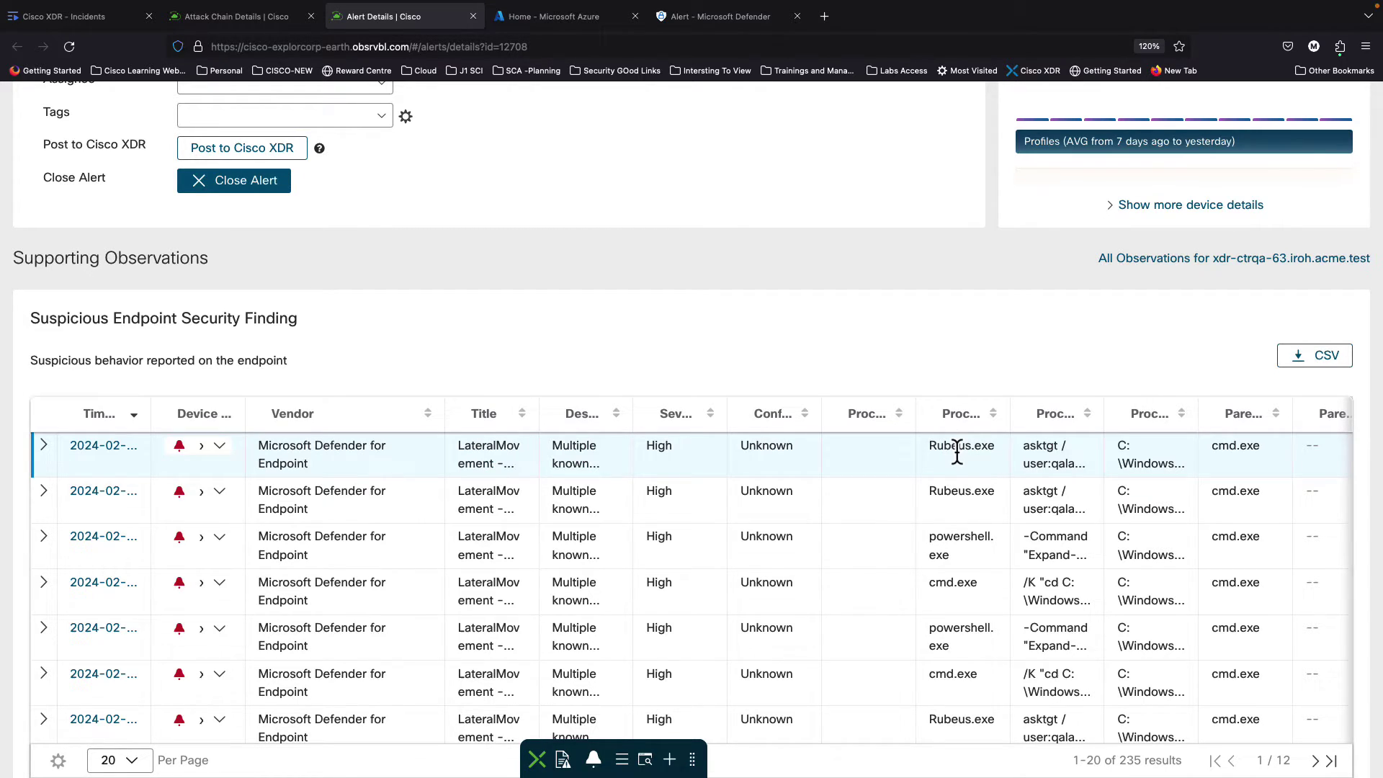
pyautogui.scroll(-1, 973, 662)
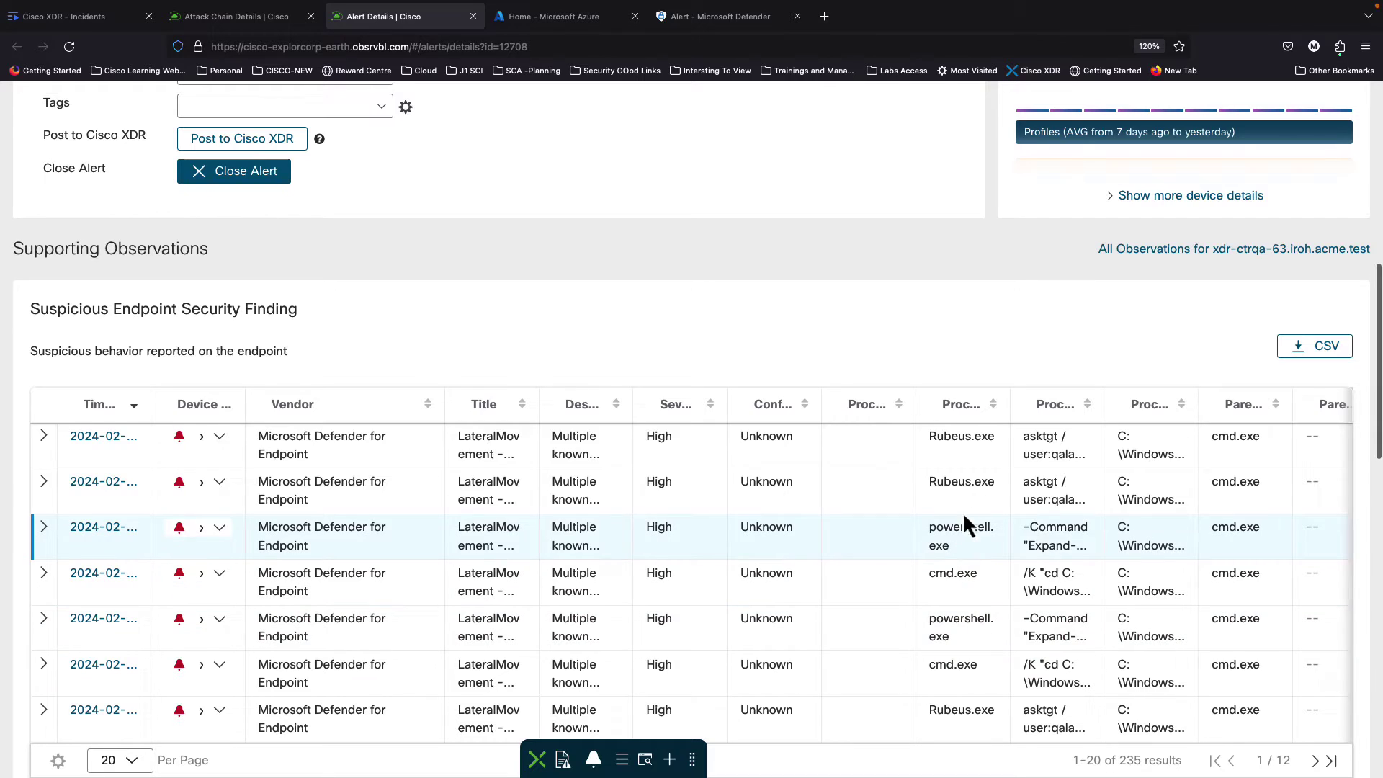
# - Expand the first supporting observation and review its Details, including Rubeus.exe and the tactic IDs
pyautogui.click(43, 436)
pyautogui.scroll(-5, 347, 525)
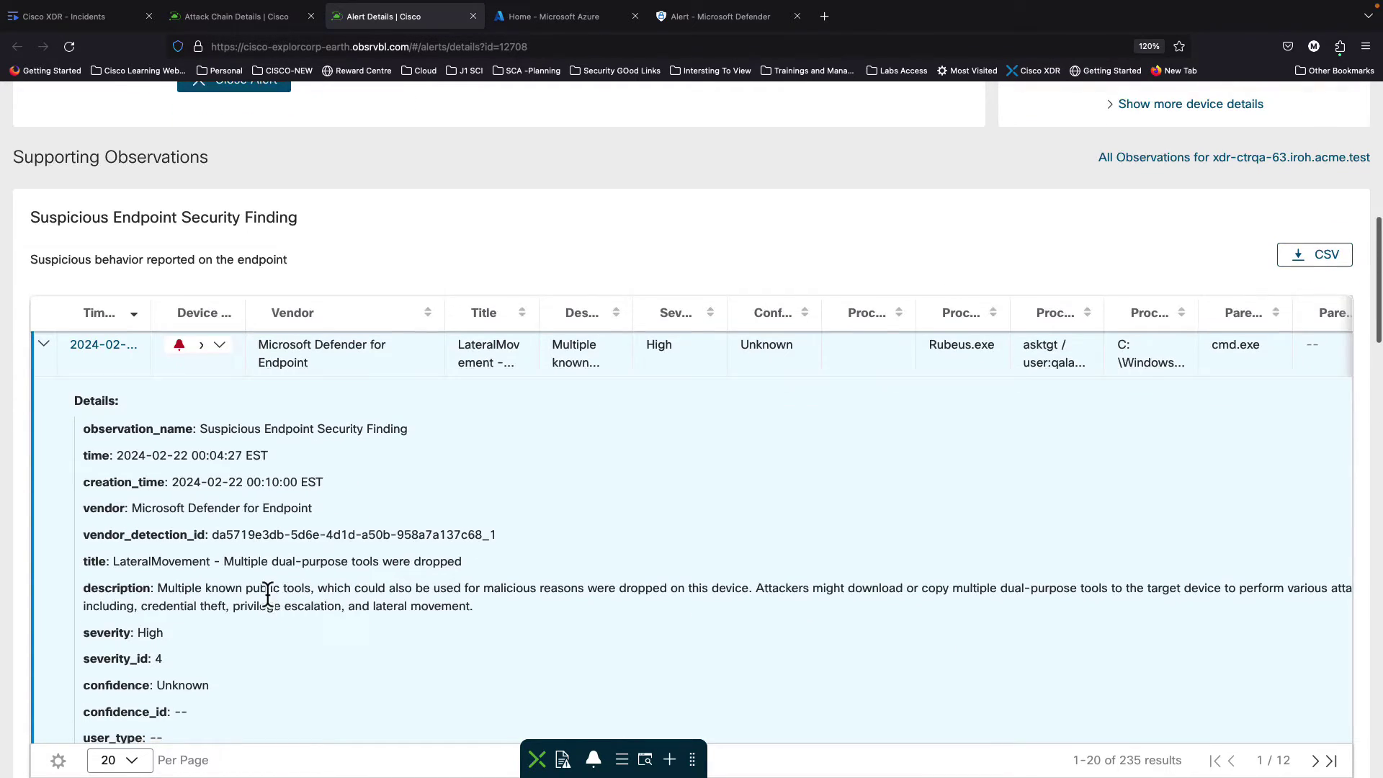
pyautogui.scroll(-2, 270, 600)
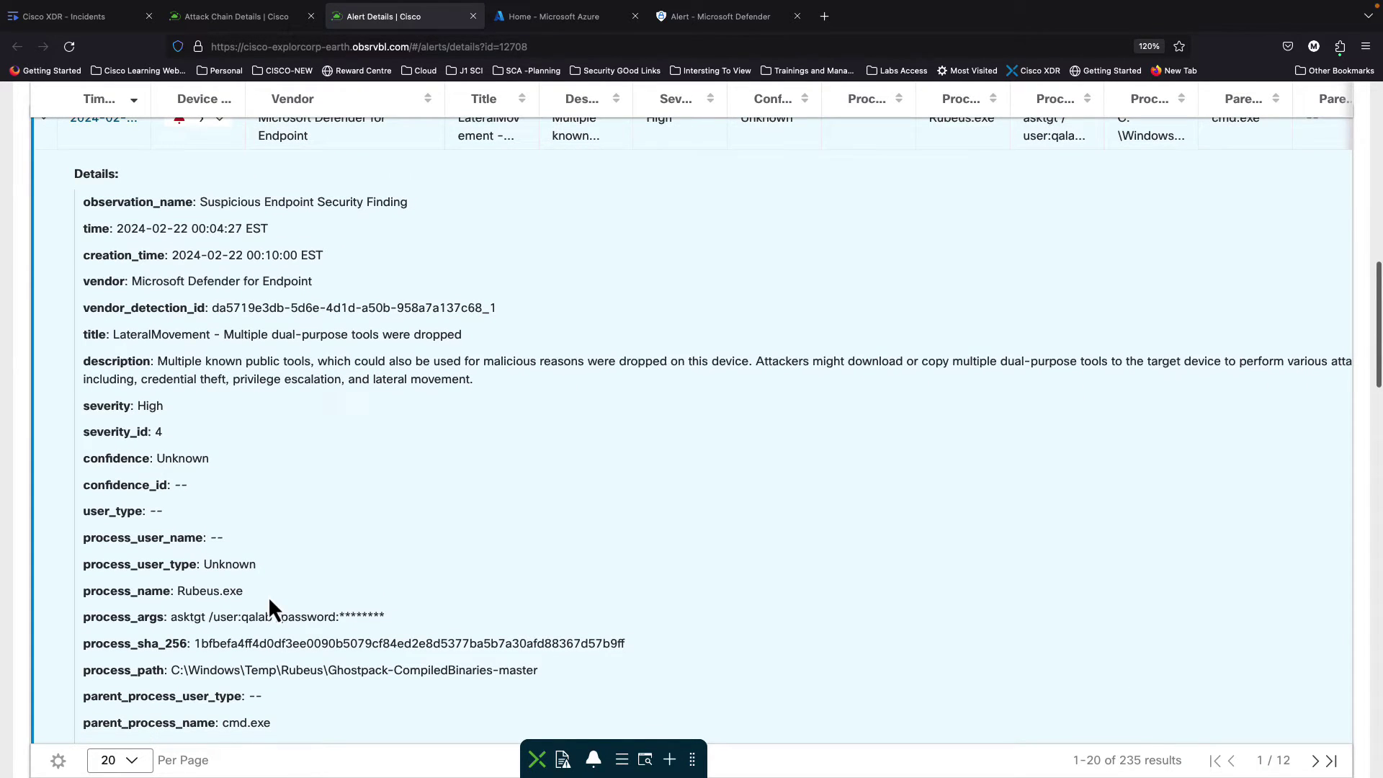
pyautogui.scroll(-2, 336, 595)
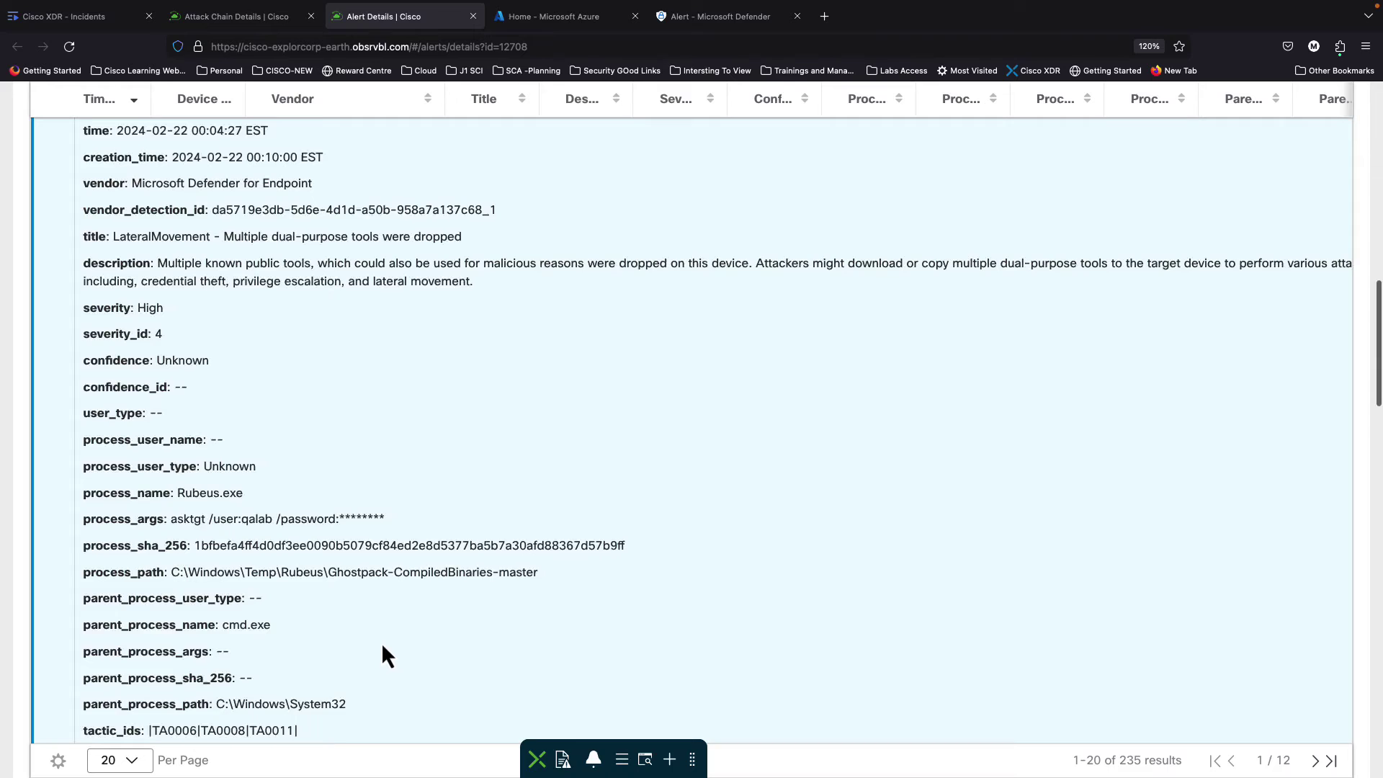
pyautogui.scroll(-1, 382, 645)
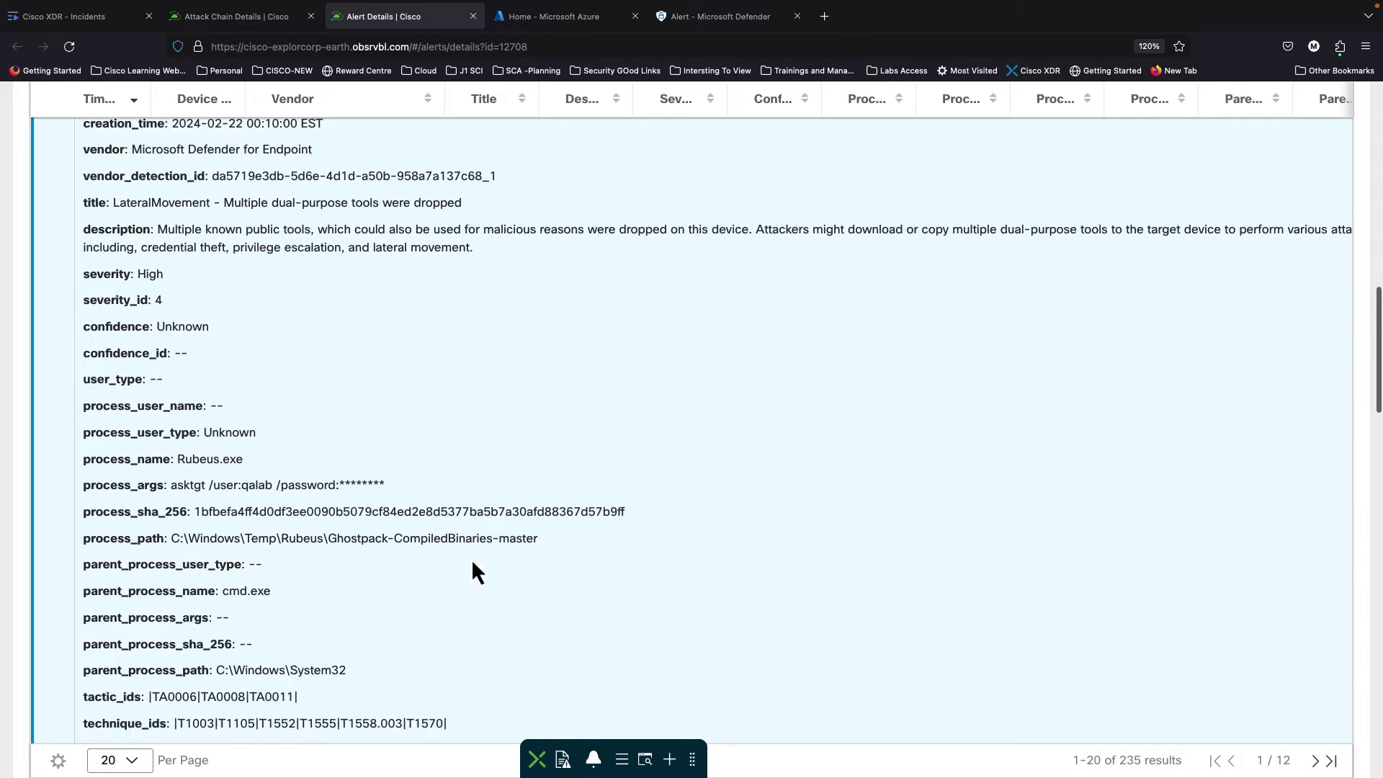
pyautogui.scroll(-1, 345, 600)
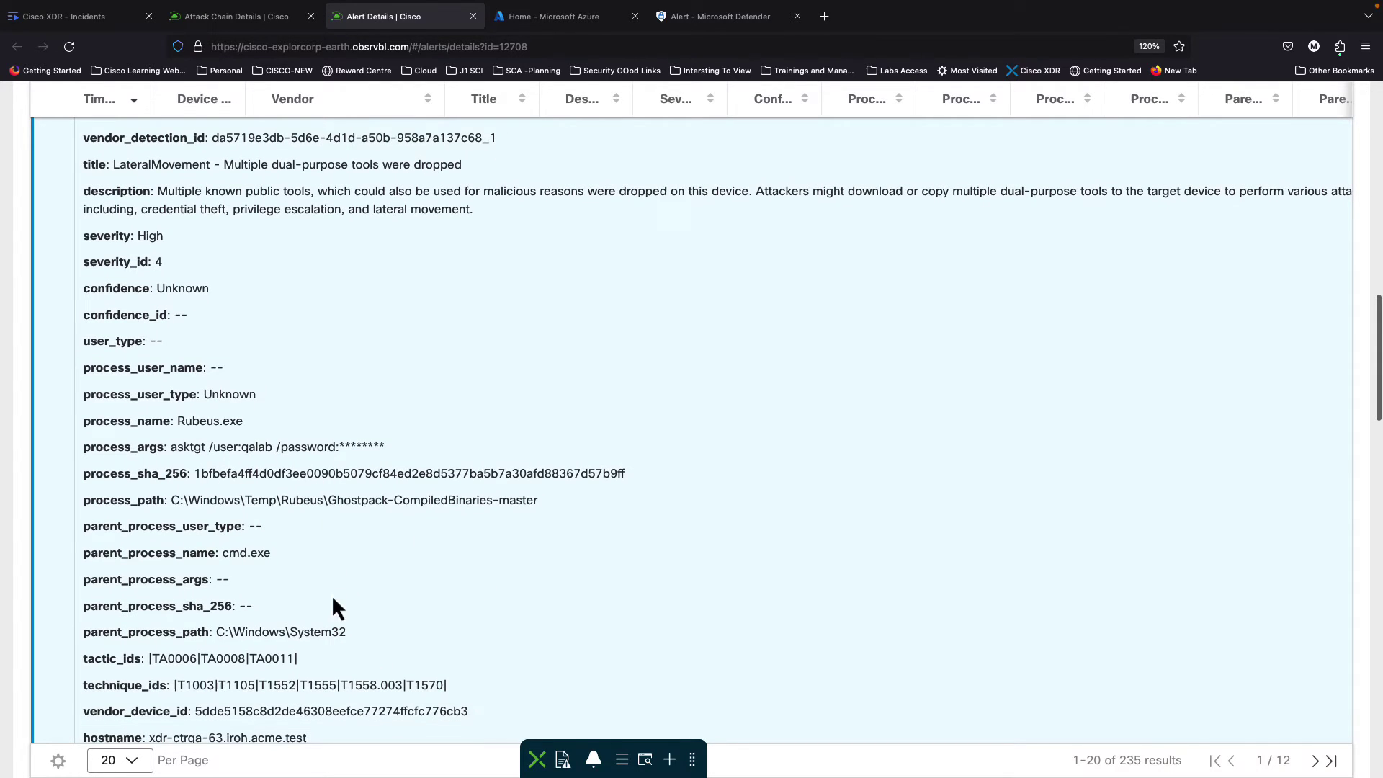
pyautogui.scroll(-4, 331, 594)
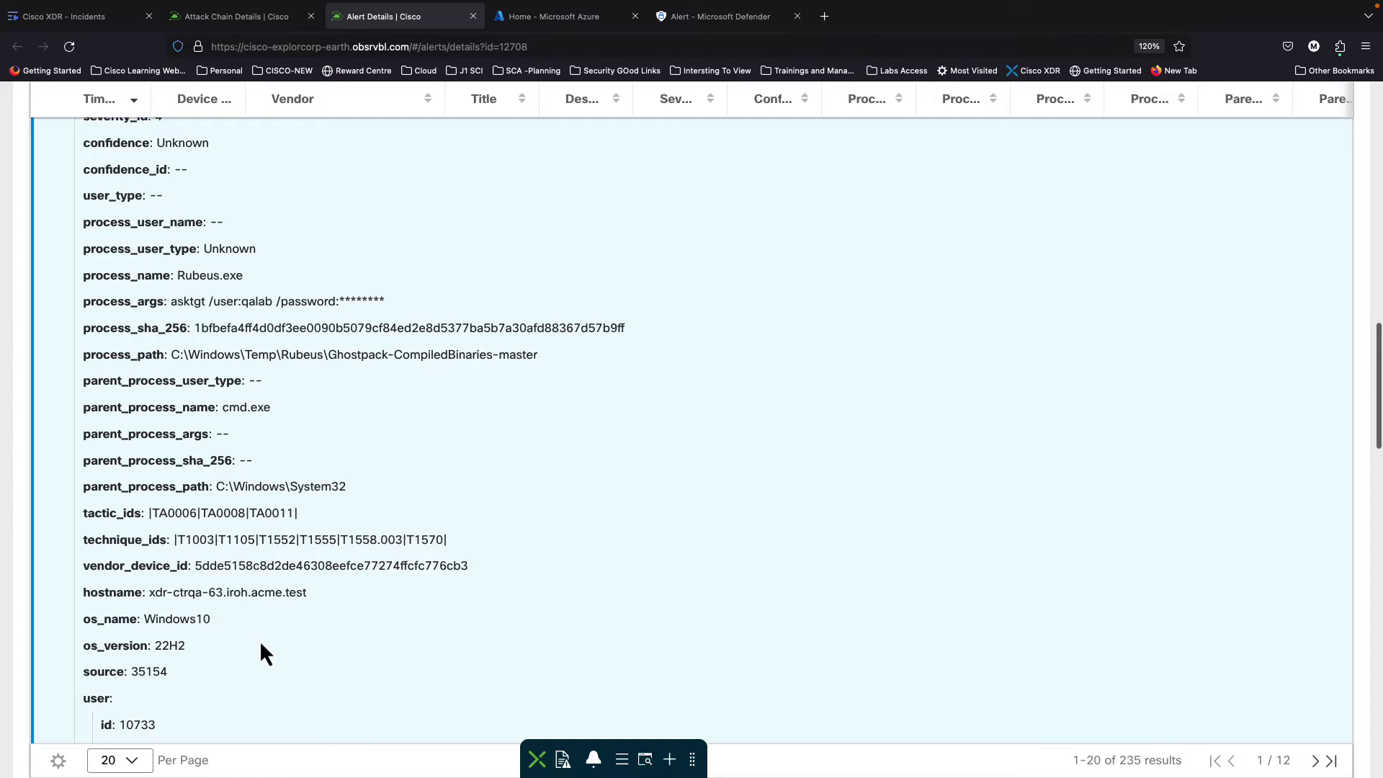
pyautogui.scroll(-10, 262, 646)
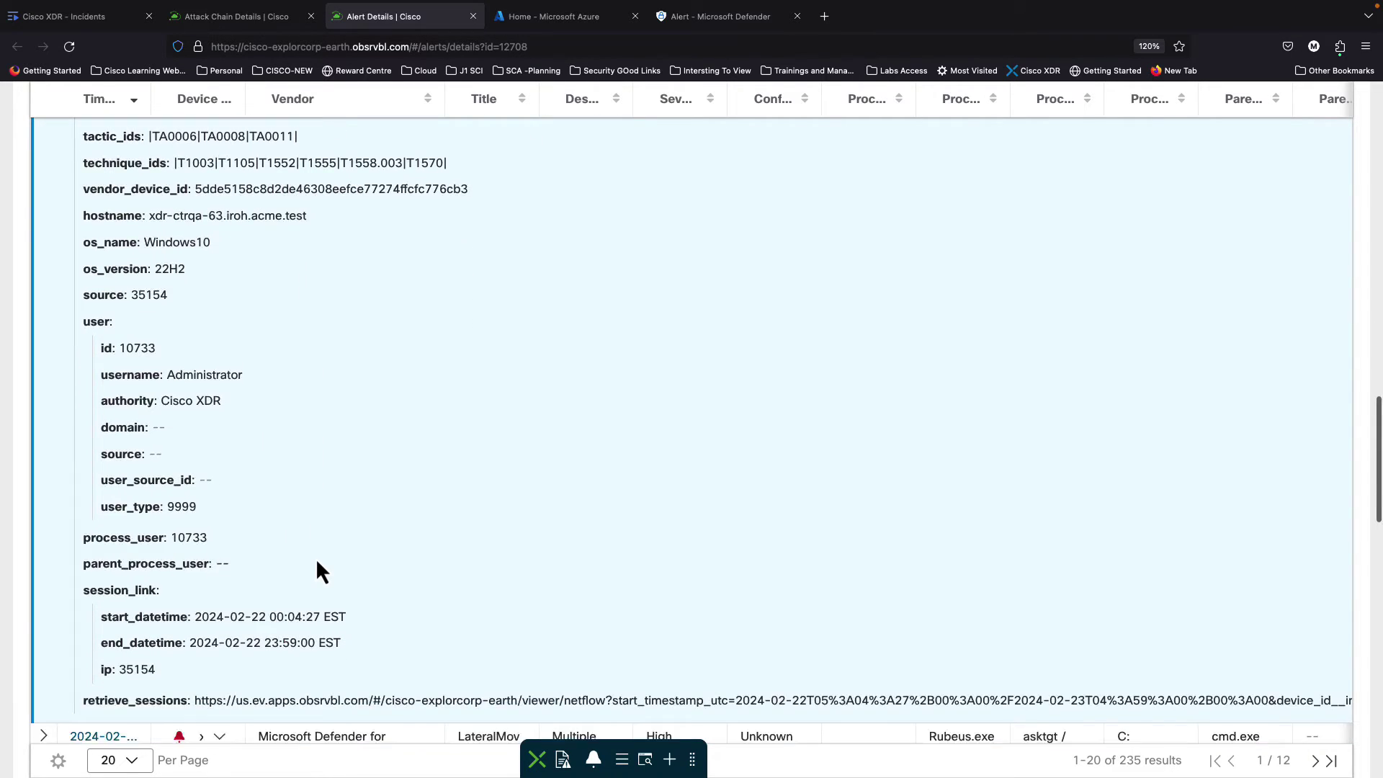
pyautogui.scroll(20, 355, 487)
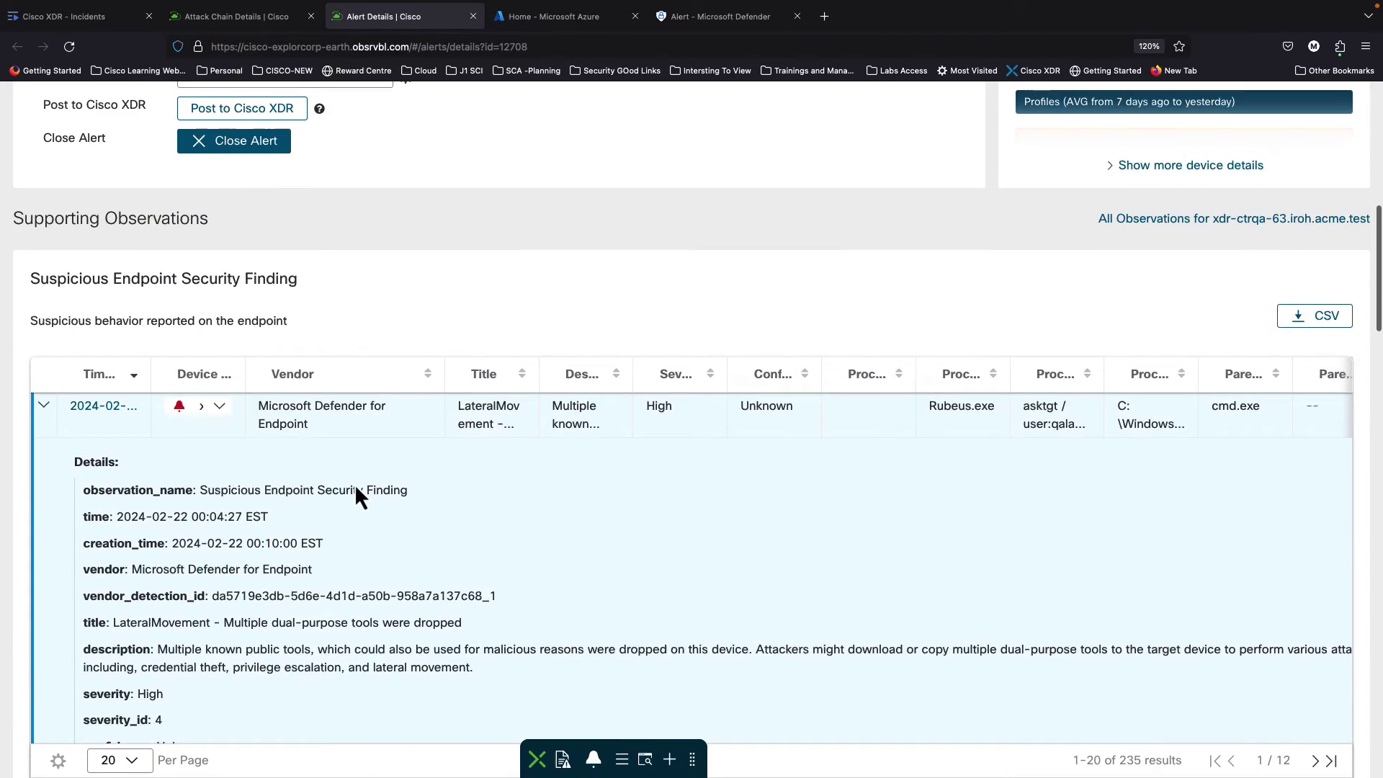
pyautogui.scroll(10, 355, 489)
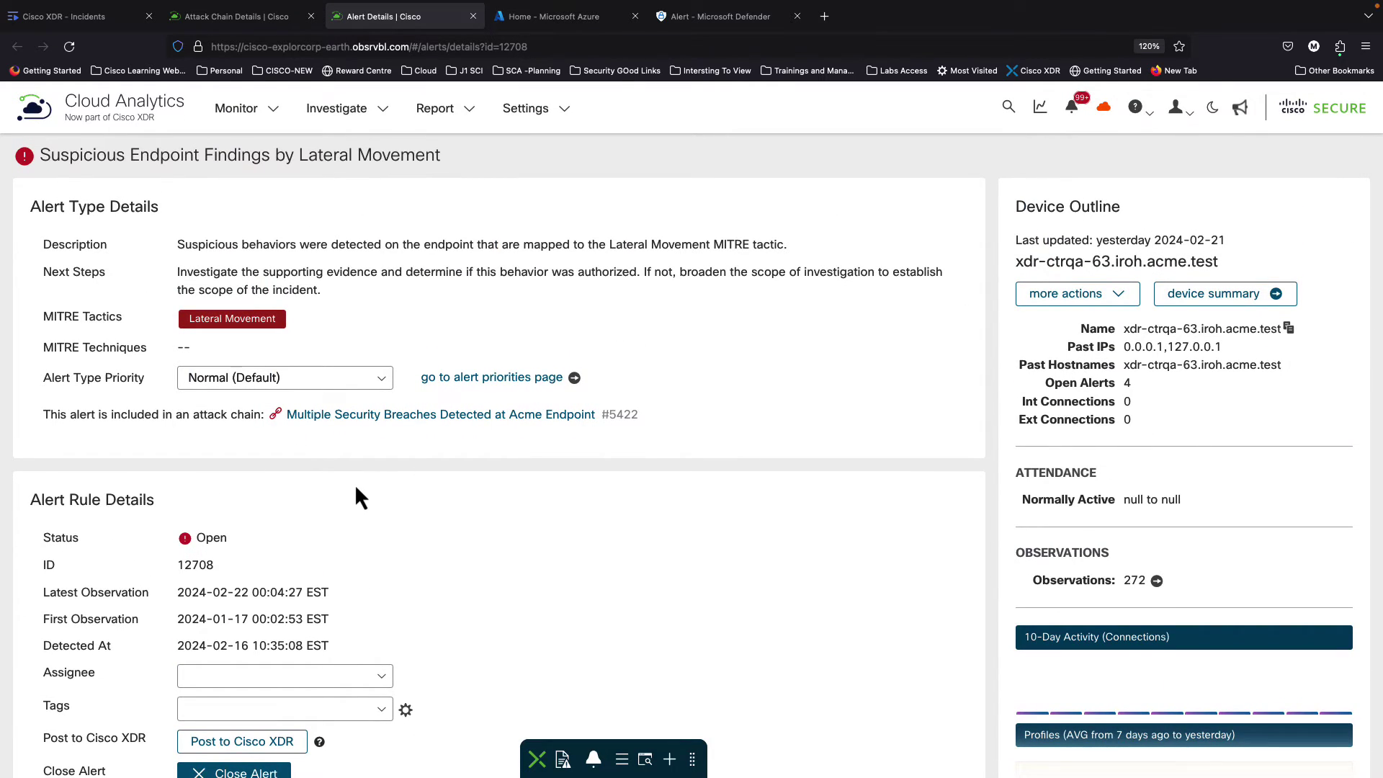
# - Collapse the first observation's Details panel and scroll back up alert 12708's page
pyautogui.scroll(-1, 355, 488)
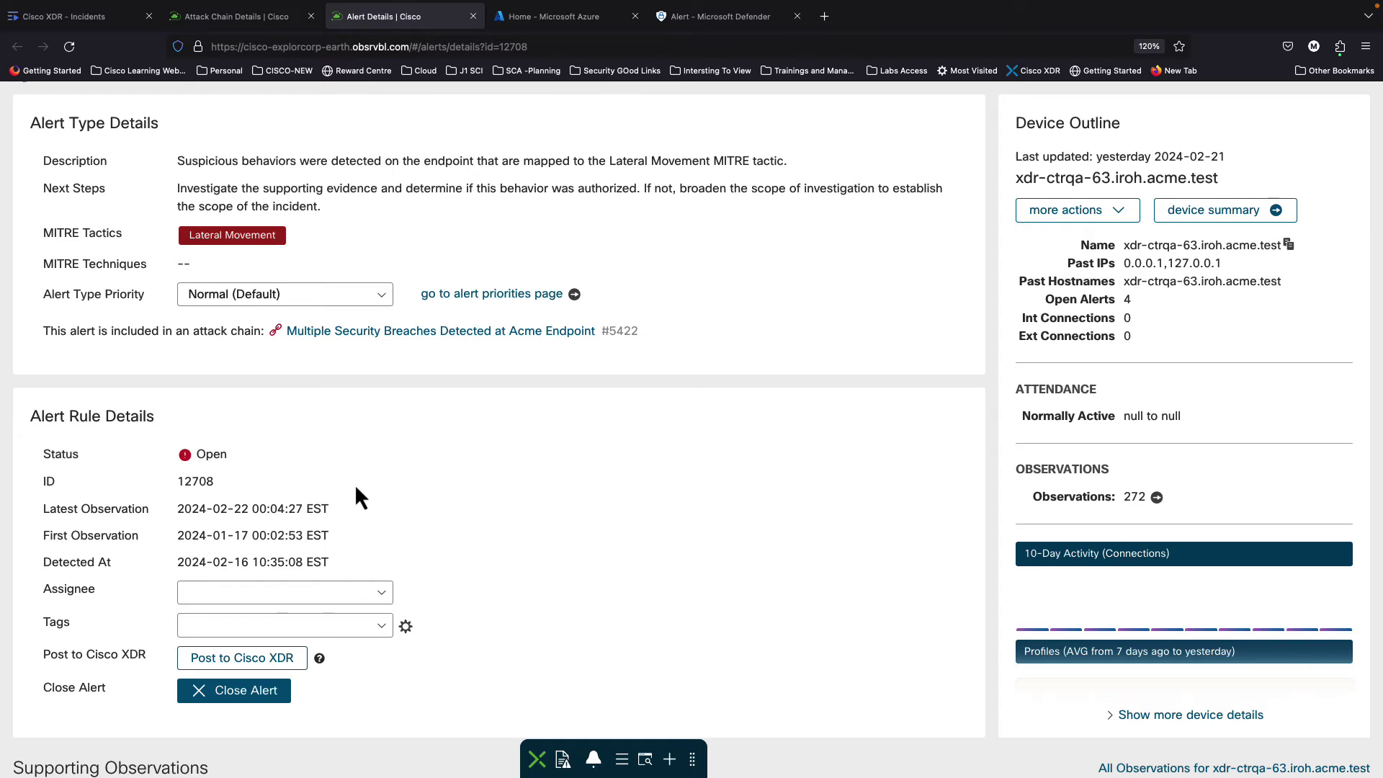
pyautogui.scroll(-10, 354, 482)
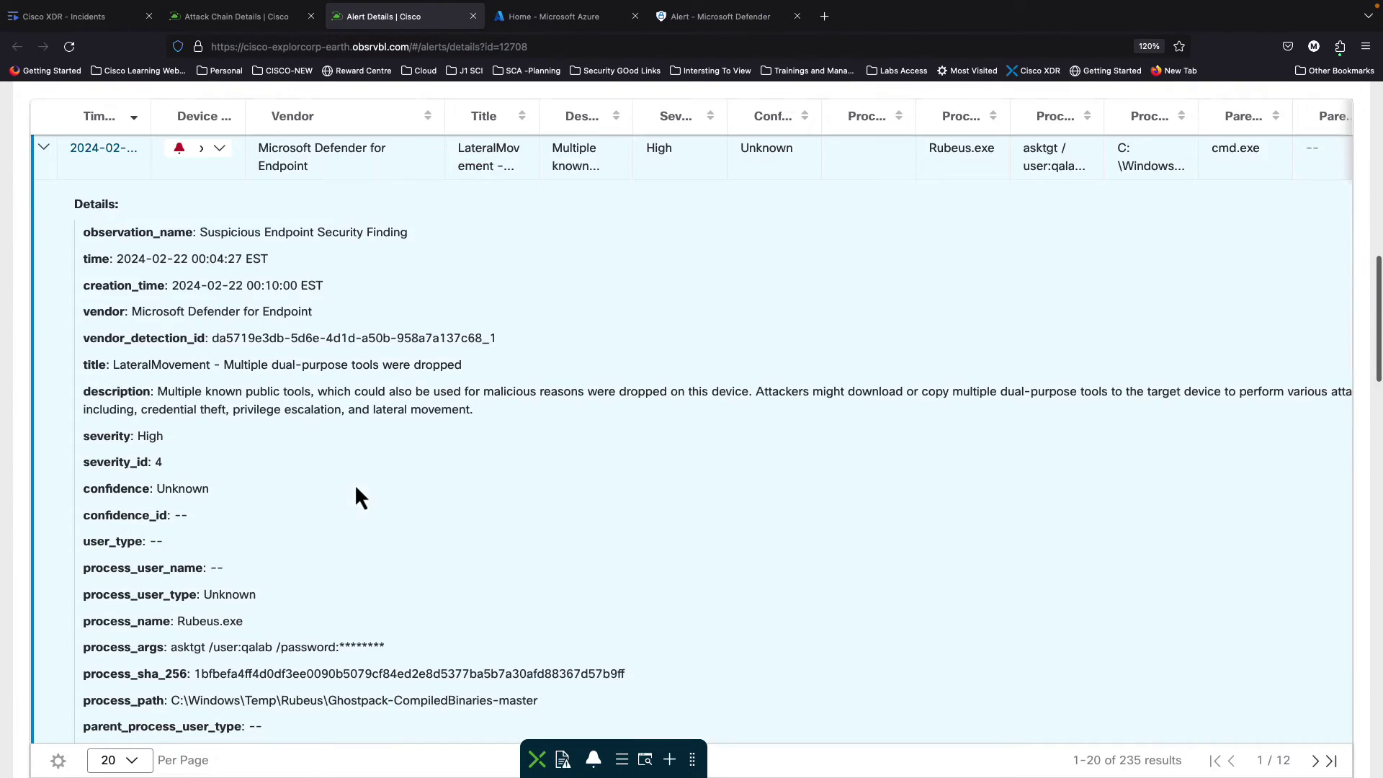
pyautogui.scroll(2, 105, 323)
pyautogui.click(43, 303)
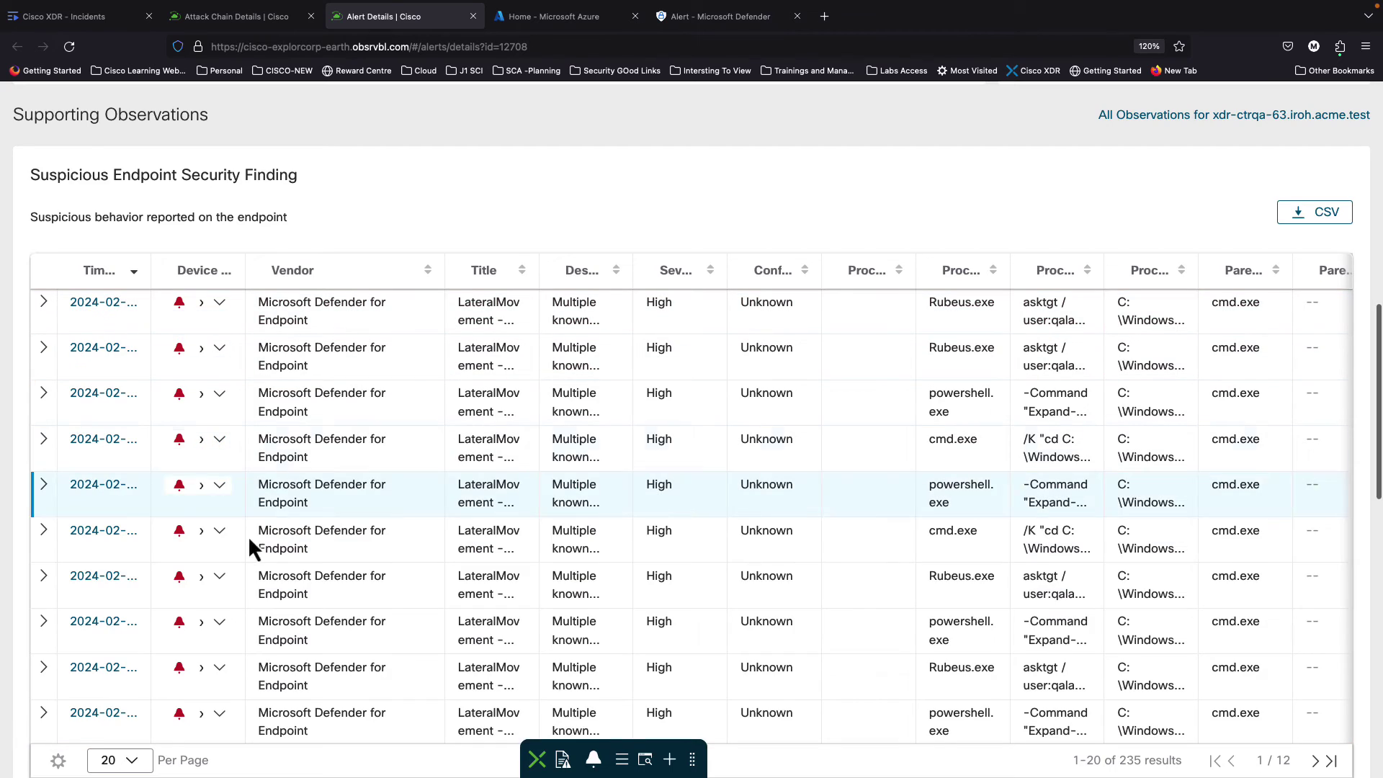
pyautogui.moveTo(180, 531)
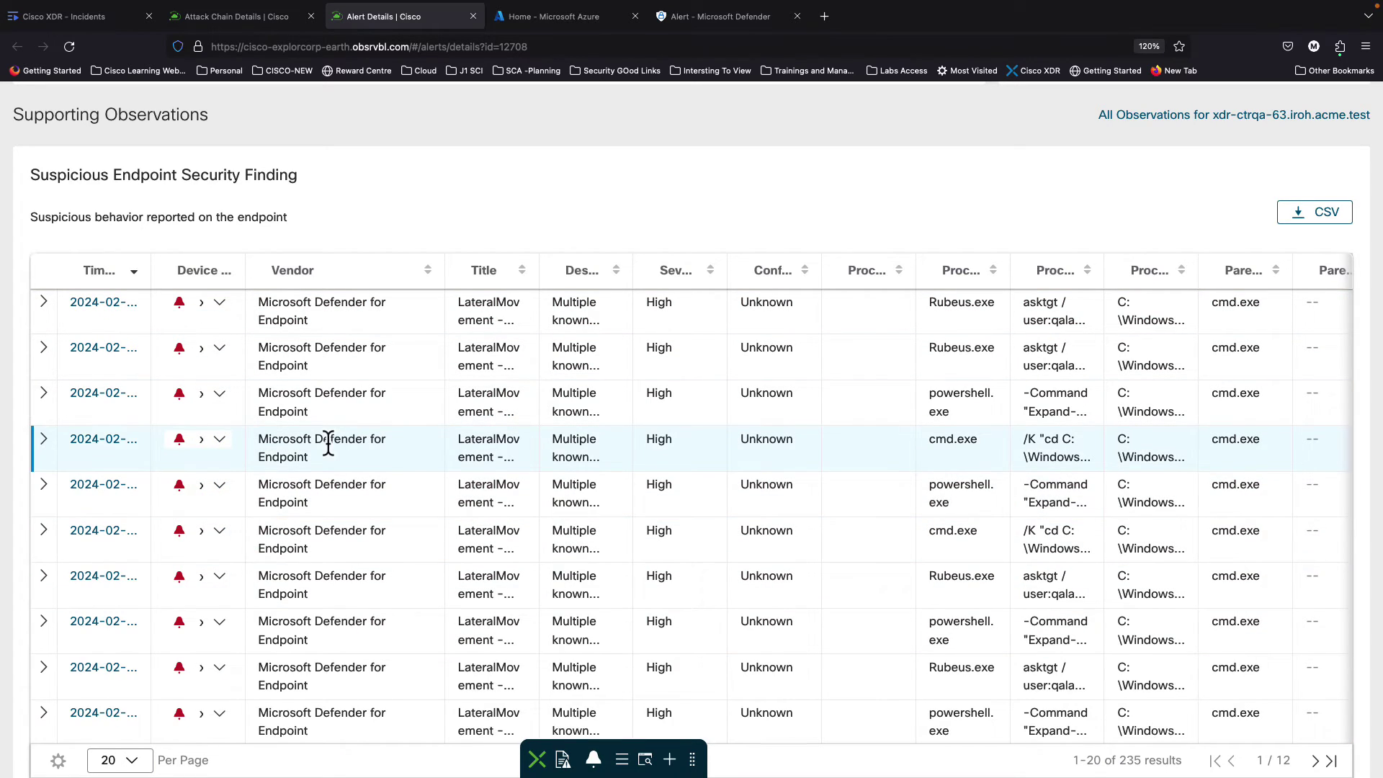
pyautogui.scroll(5, 381, 414)
pyautogui.scroll(4, 382, 409)
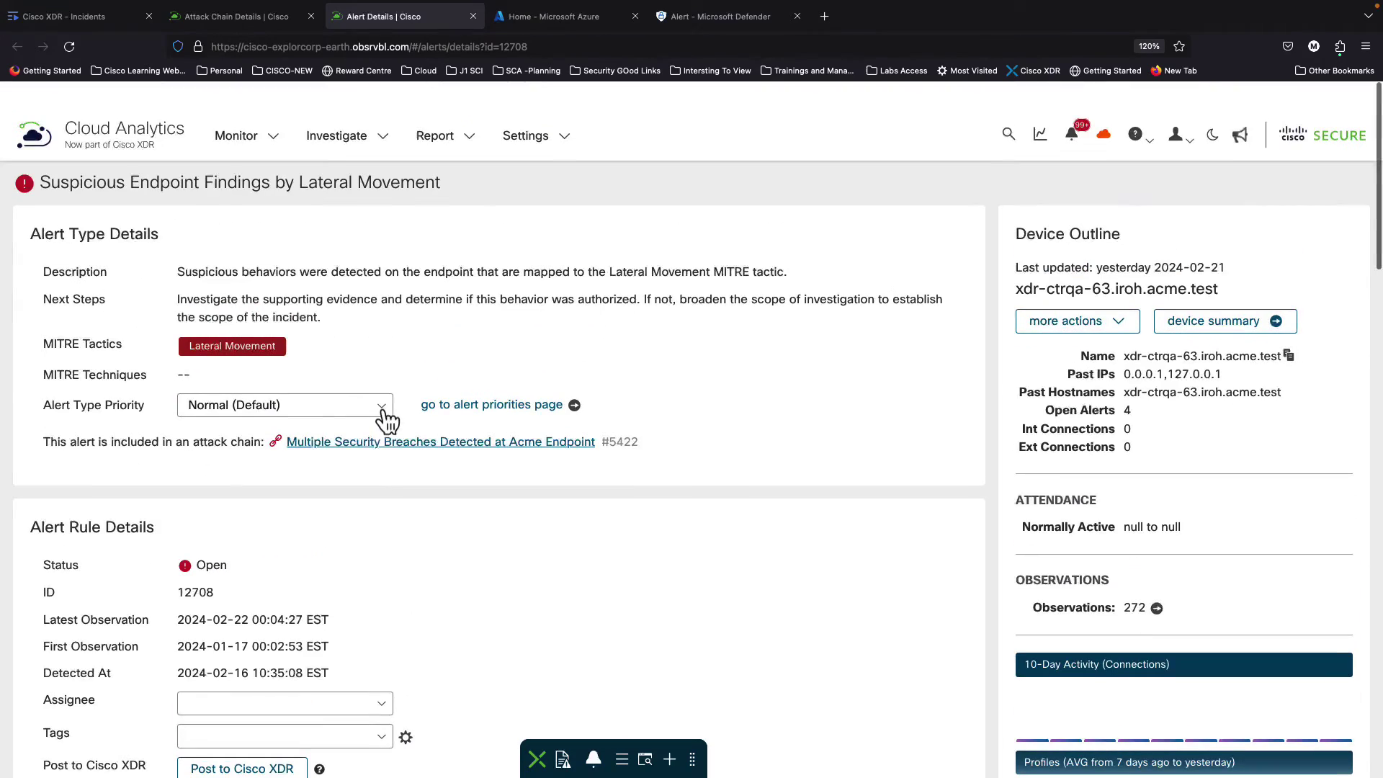
pyautogui.moveTo(259, 315)
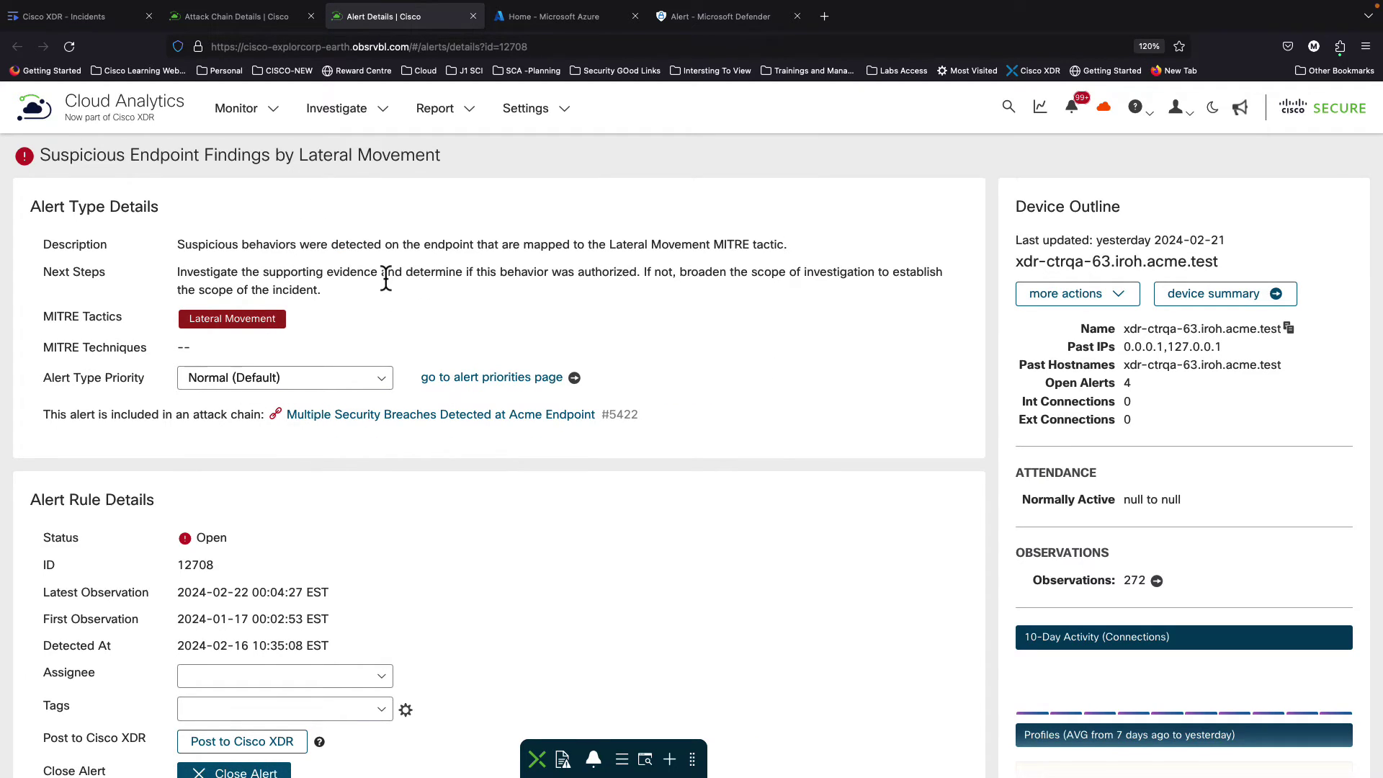
# - Pass through the Attack Chain Details tab and return to the Cisco XDR Incidents list's Acme incident drawer
pyautogui.click(240, 27)
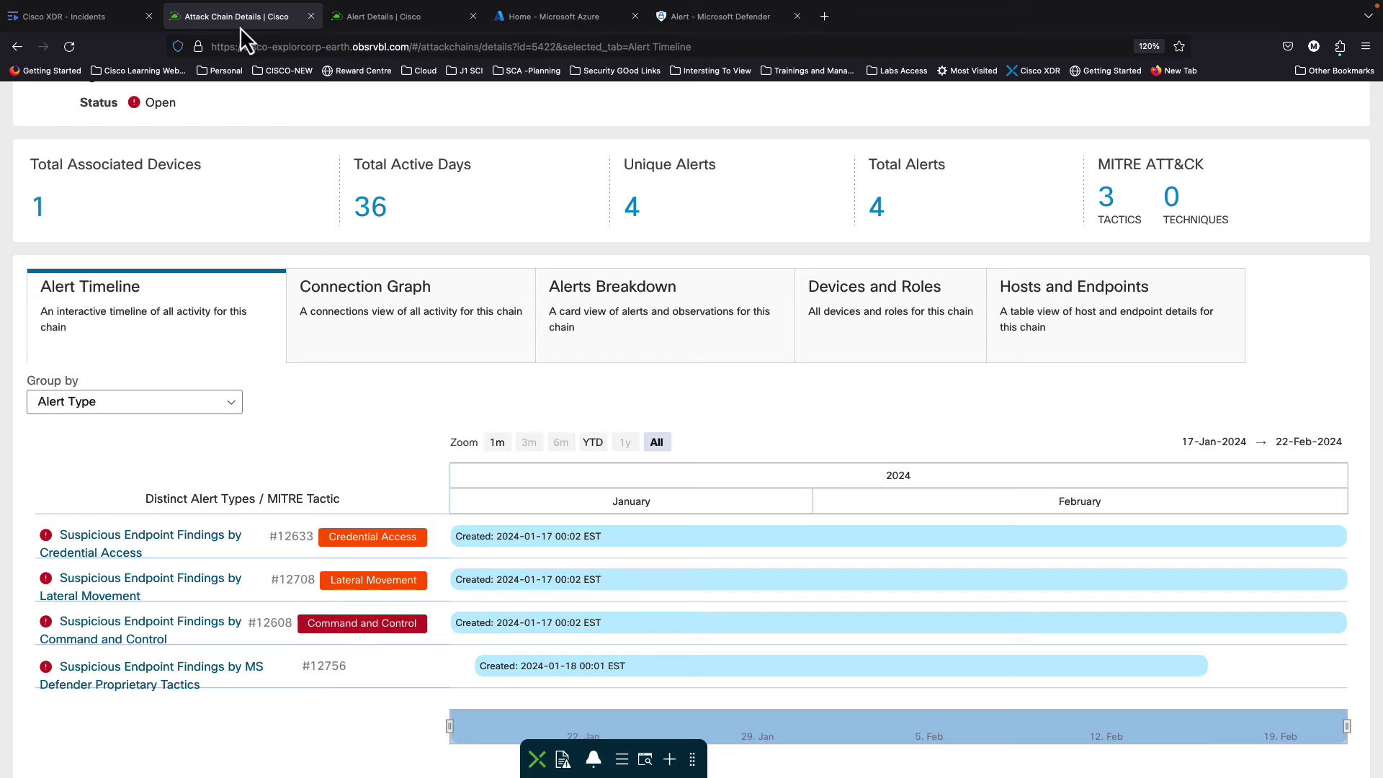
pyautogui.scroll(5, 370, 364)
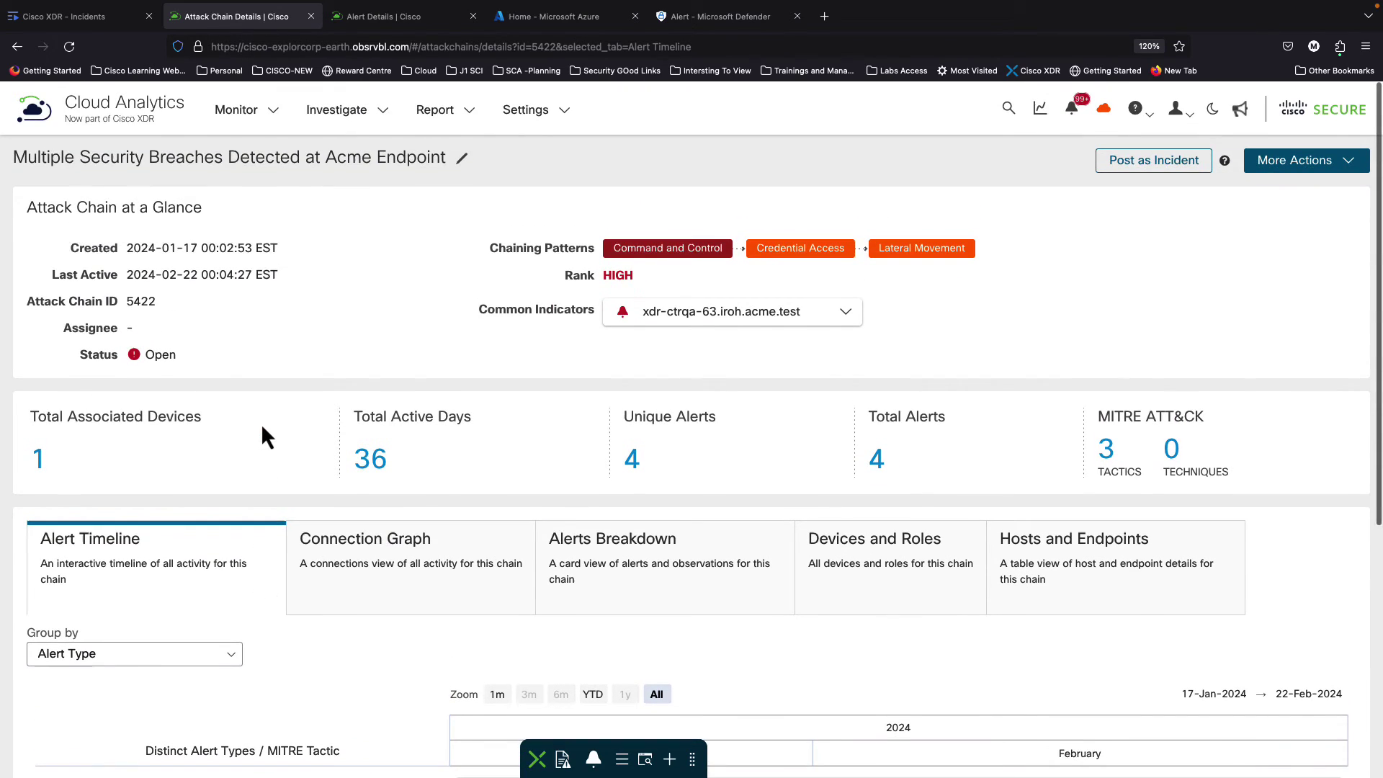
pyautogui.click(82, 17)
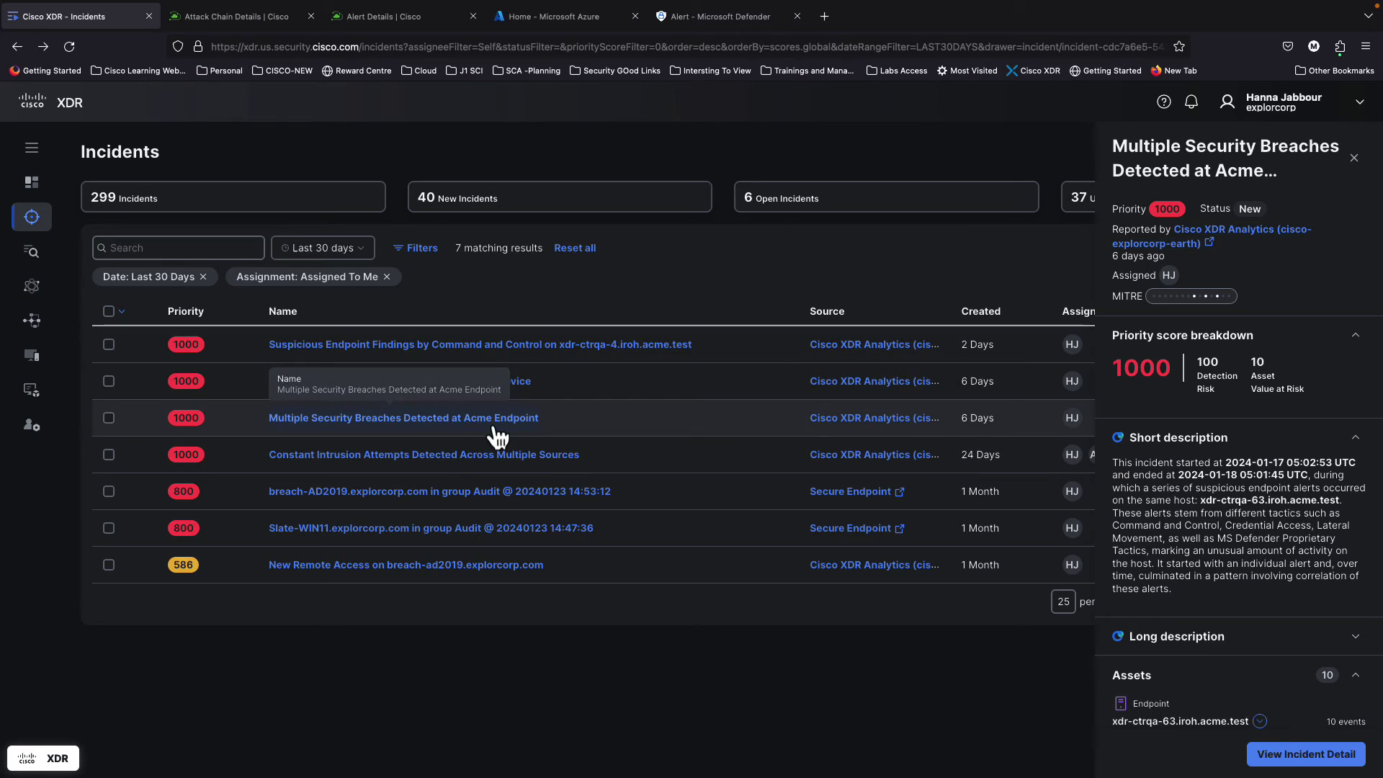
# - Open the Acme incident's full detail page with 'View Incident Detail'
pyautogui.click(1267, 755)
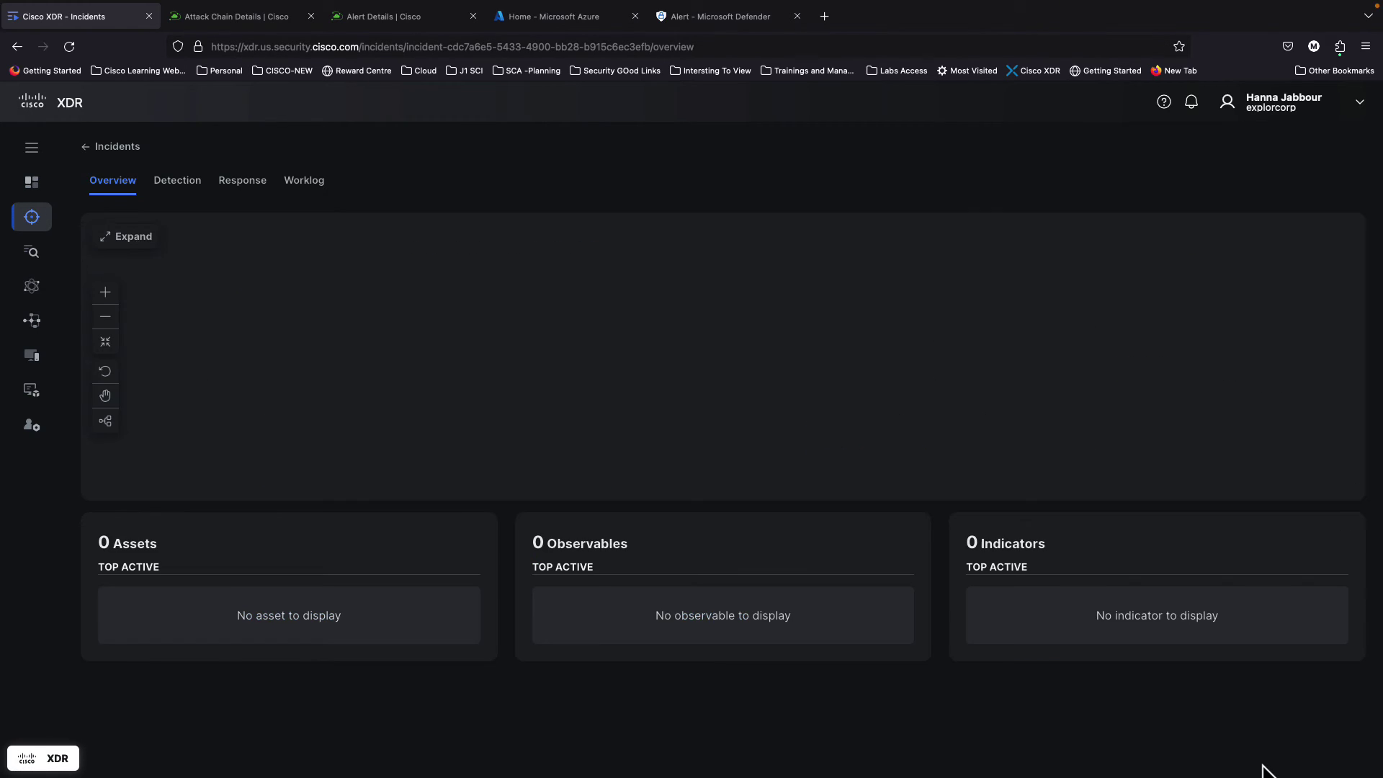